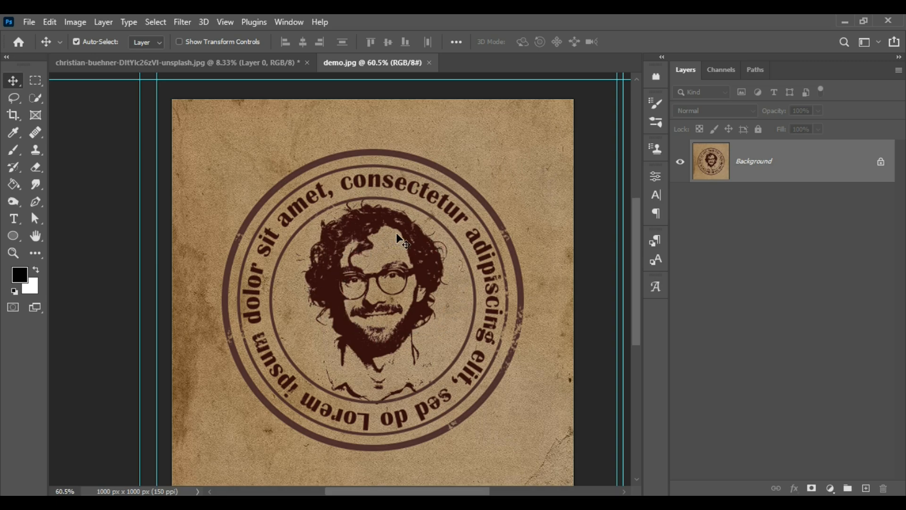
- Compare the finished stamp design in demo.jpg with the source portrait photo
scroll(397, 233, "down", 2)
scroll(397, 233, "up", 2)
scroll(398, 234, "down", 2)
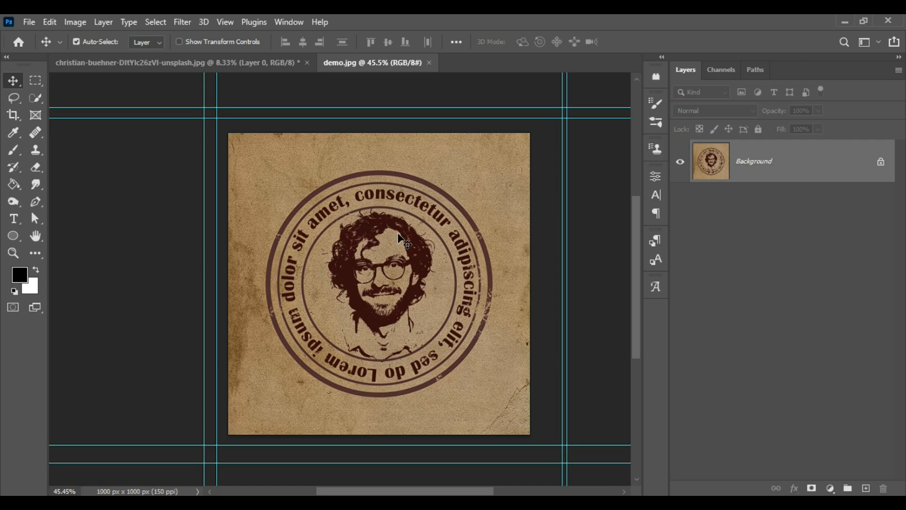
left_click(250, 64)
scroll(418, 276, "up", 3)
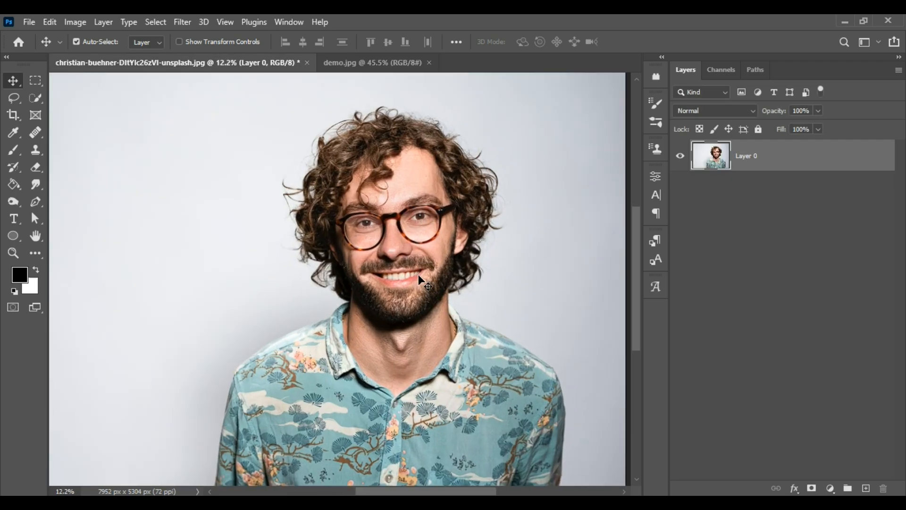
scroll(418, 274, "down", 2)
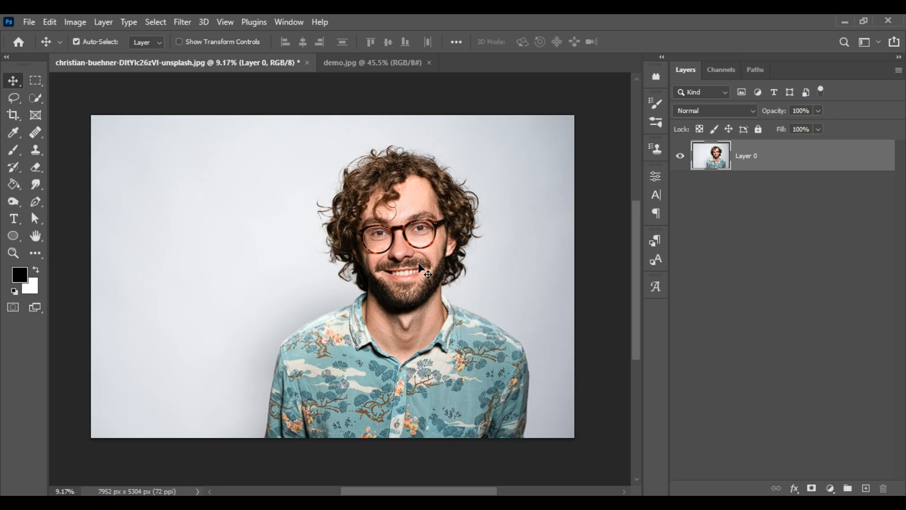
left_click(357, 64)
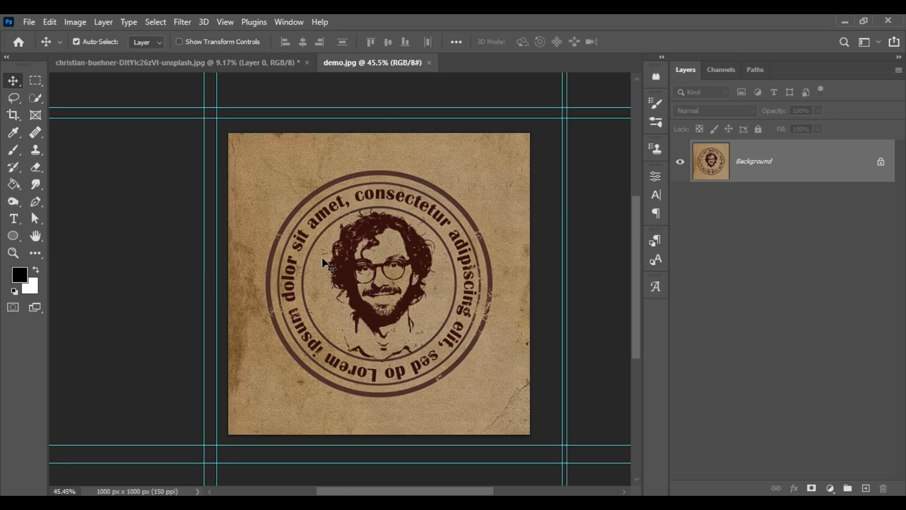
- Create a new 1000 x 1000 pixel document at 150 pixels/inch in RGB Color with a white background
left_click(29, 22)
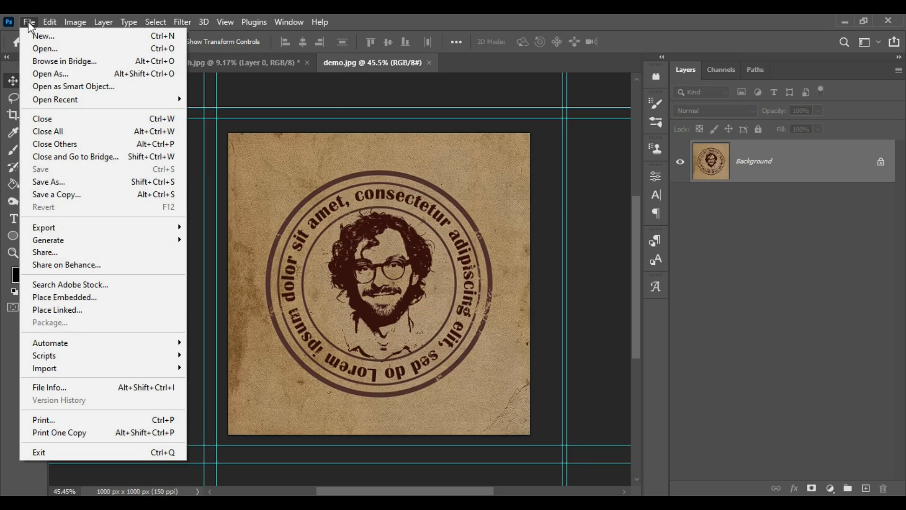
left_click(35, 34)
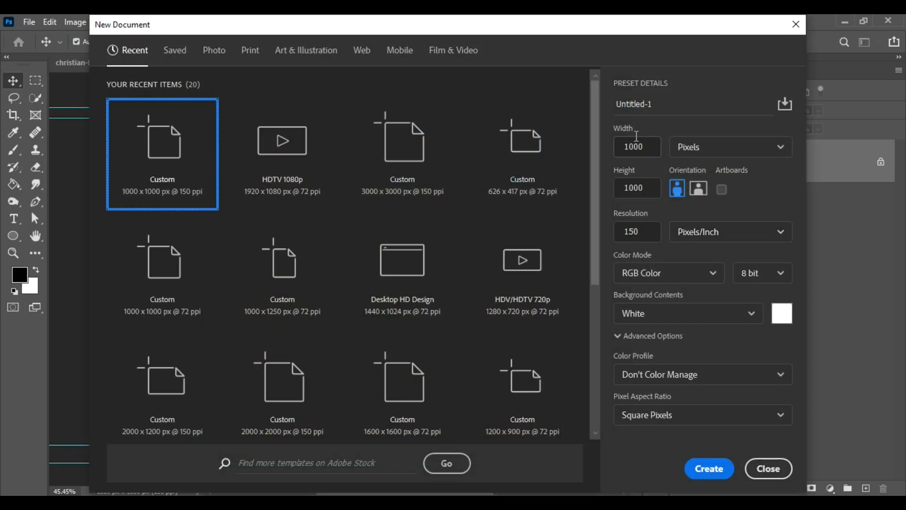
left_click(647, 145)
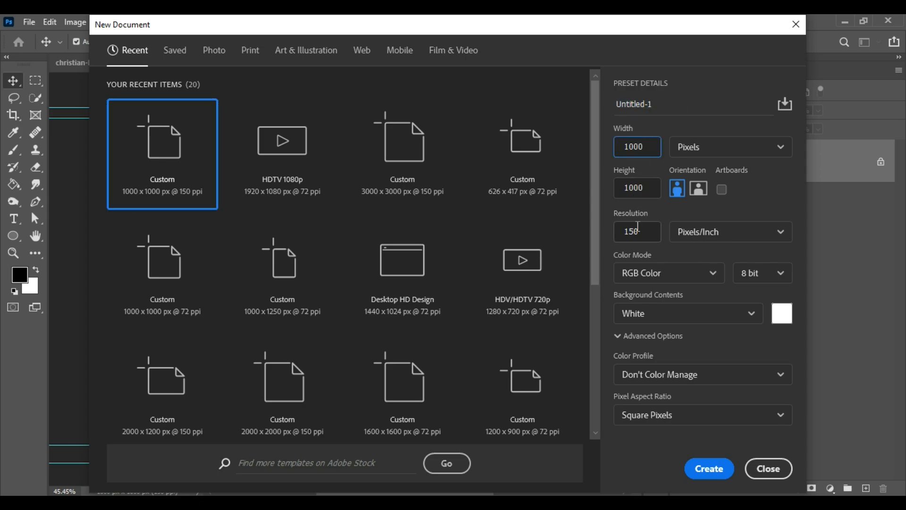
left_click_drag(643, 231, 620, 230)
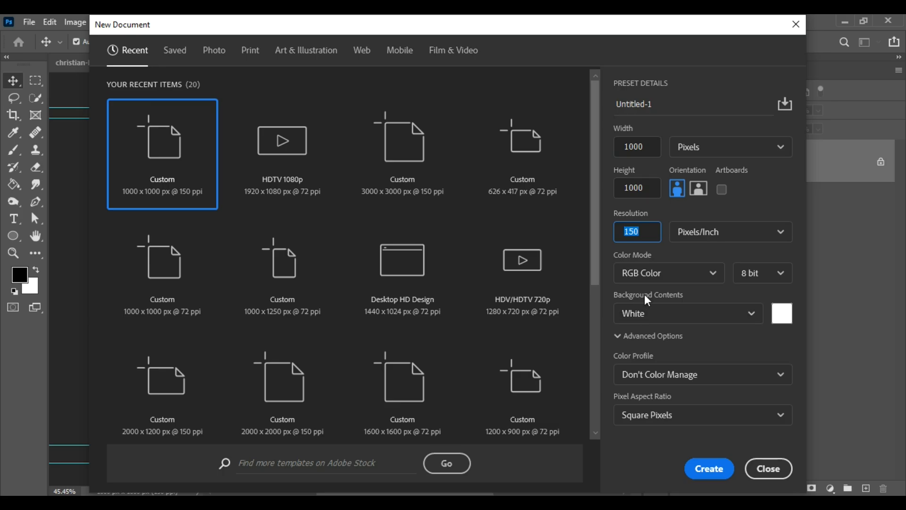
left_click(710, 469)
scroll(477, 226, "down", 1)
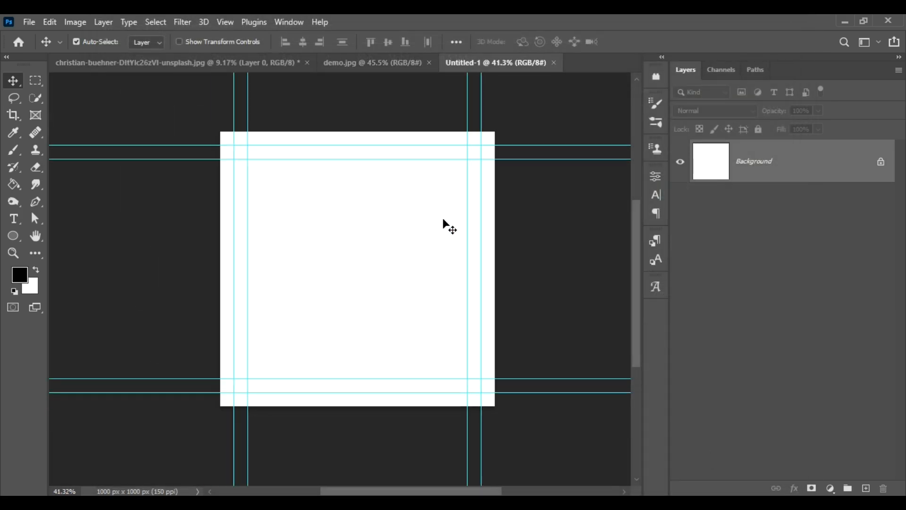
scroll(394, 219, "up", 1)
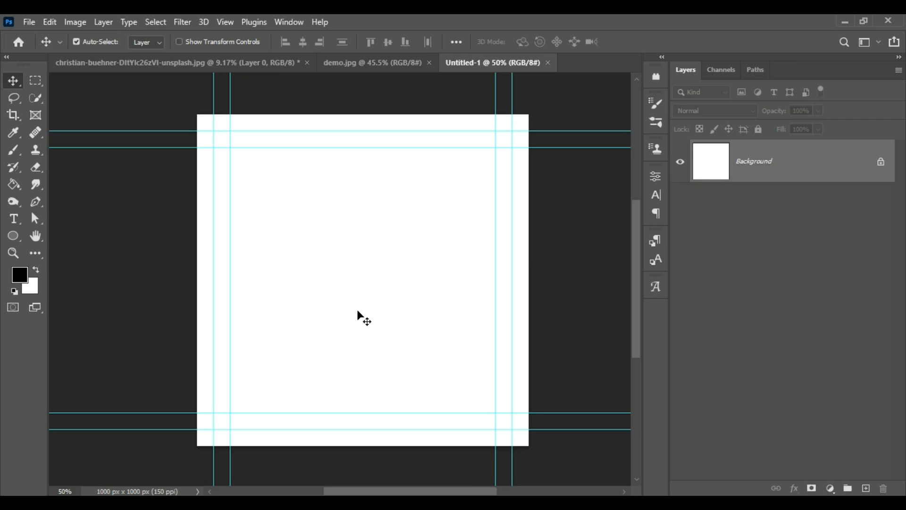
- Place the old-paper-texture image as a linked layer filling the new document's canvas
left_click(30, 22)
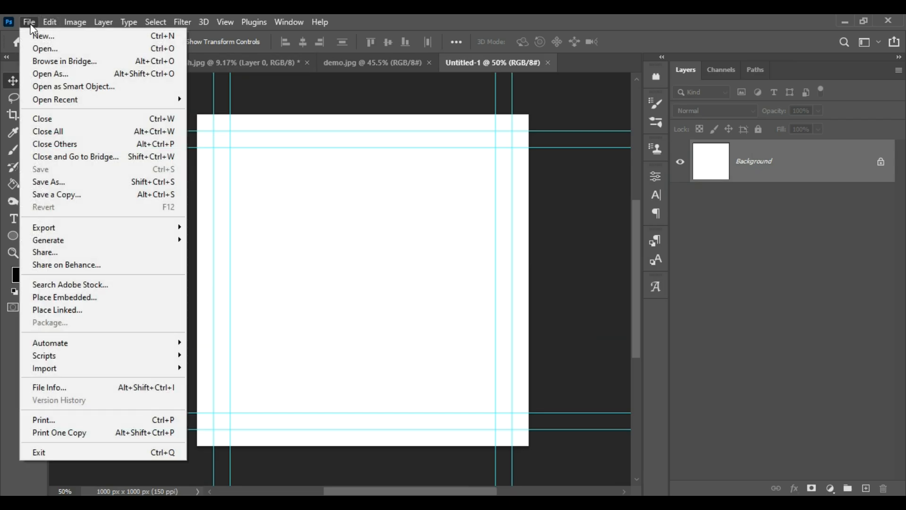
left_click(58, 309)
left_click(340, 311)
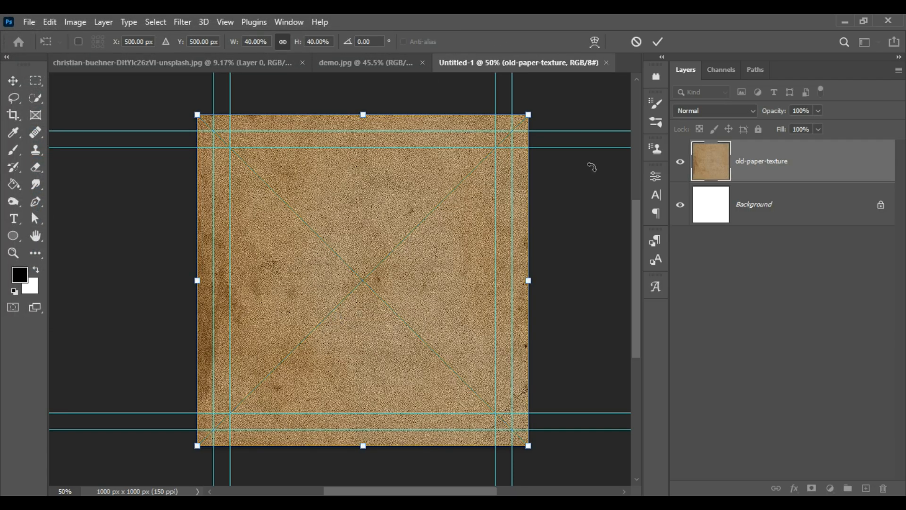
left_click(658, 42)
- Switch to the portrait photo and select the man with the automatic Subject selection
left_click(248, 67)
scroll(358, 181, "down", 3)
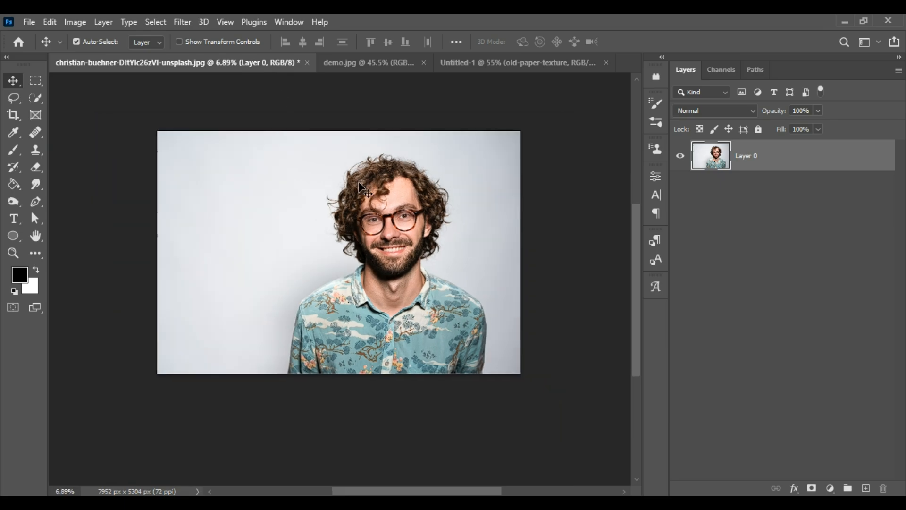
scroll(358, 188, "up", 3)
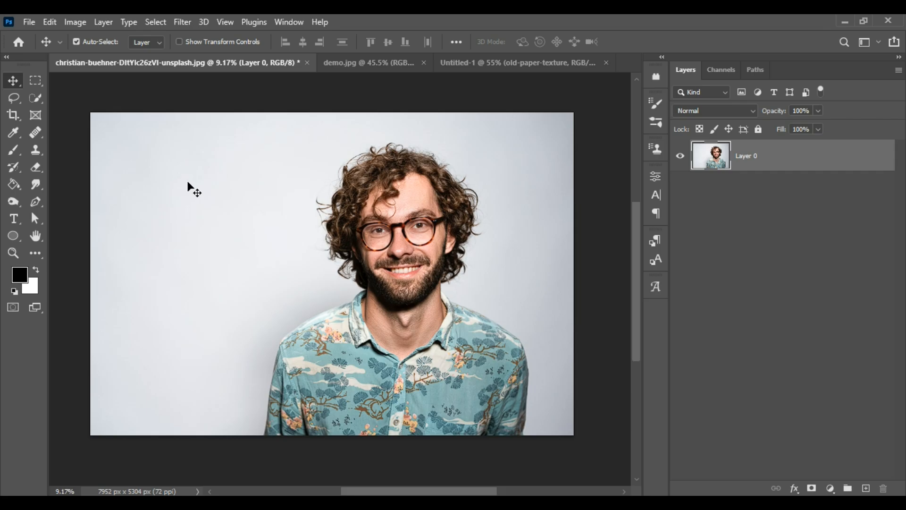
left_click(34, 101)
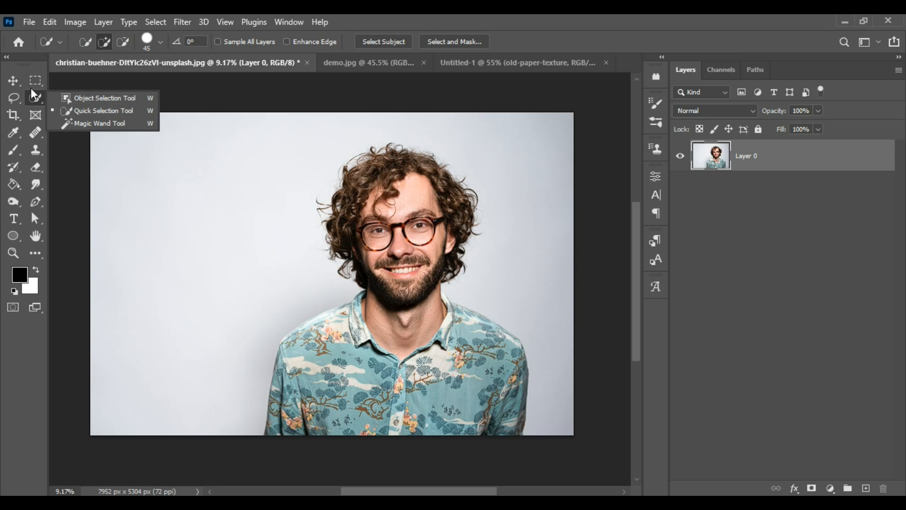
left_click(11, 83)
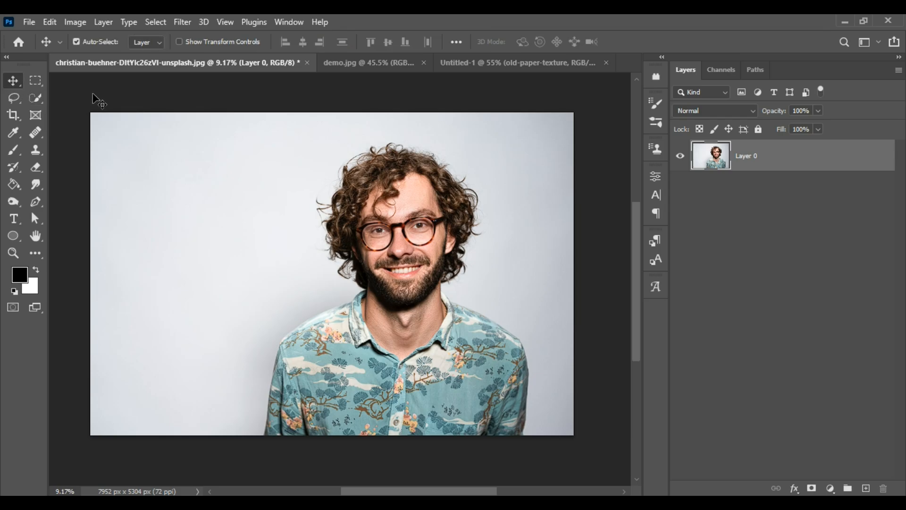
left_click(152, 21)
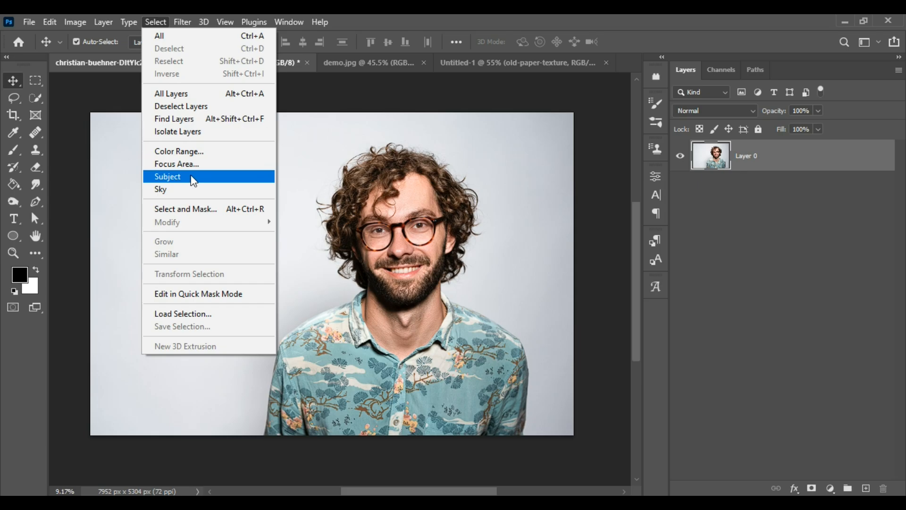
left_click(203, 179)
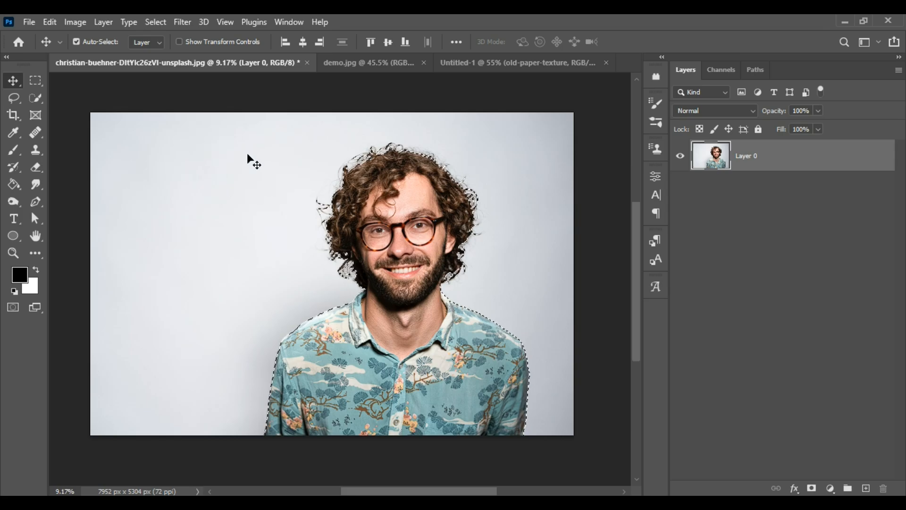
- Invert the selection and delete the background around the man
left_click(154, 21)
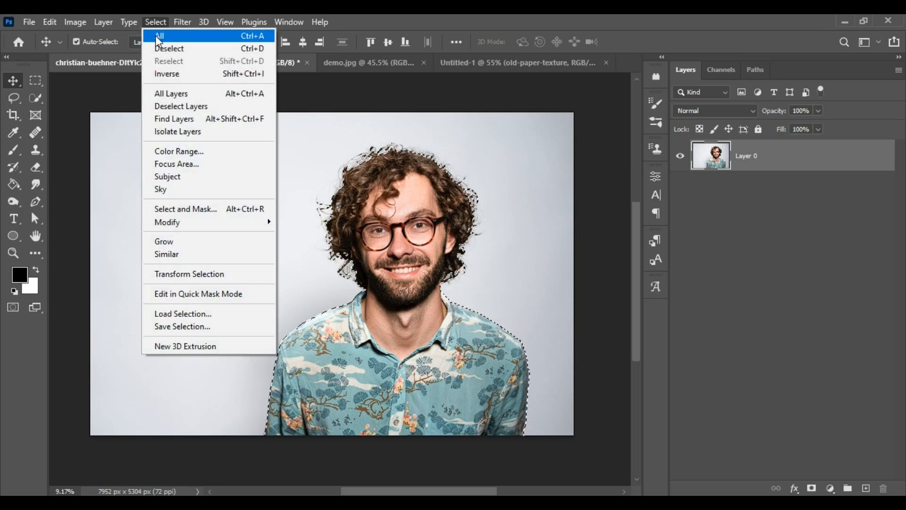
left_click(246, 81)
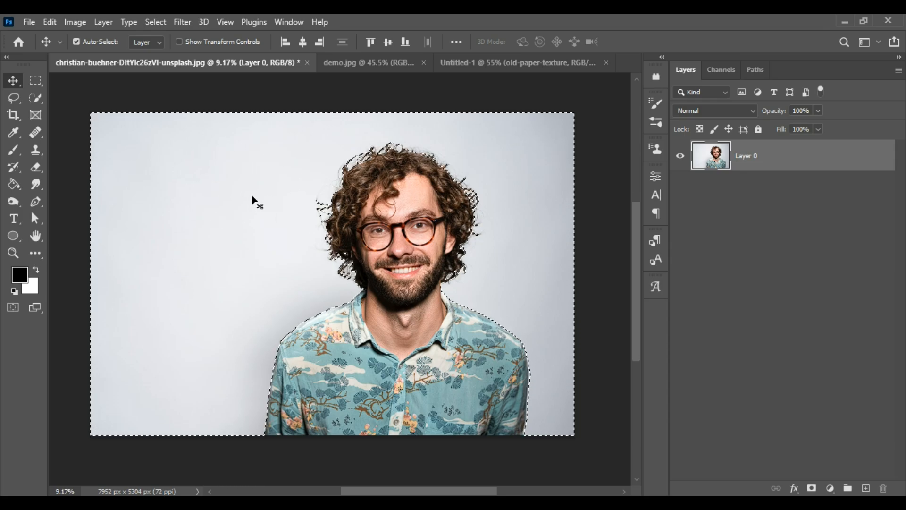
key("Delete")
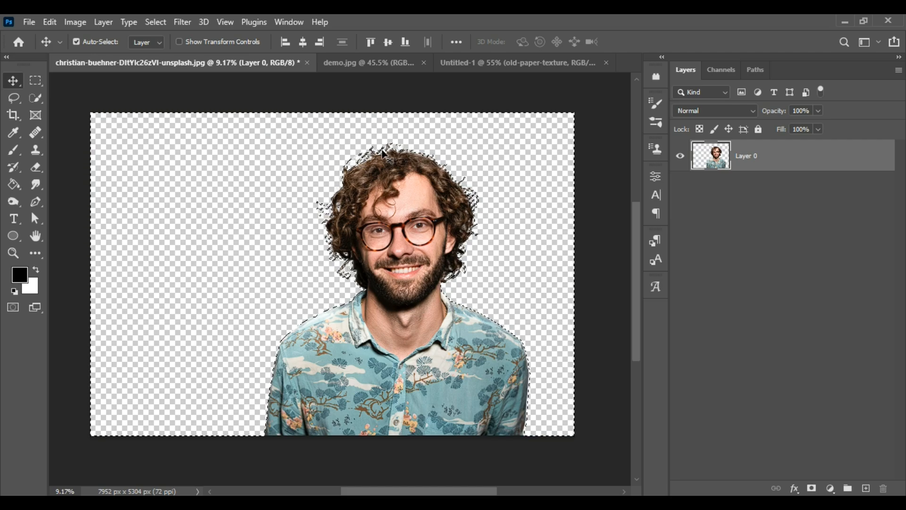
- Deselect the background and move the cut-out man horizontally to the middle of the canvas
left_click(152, 24)
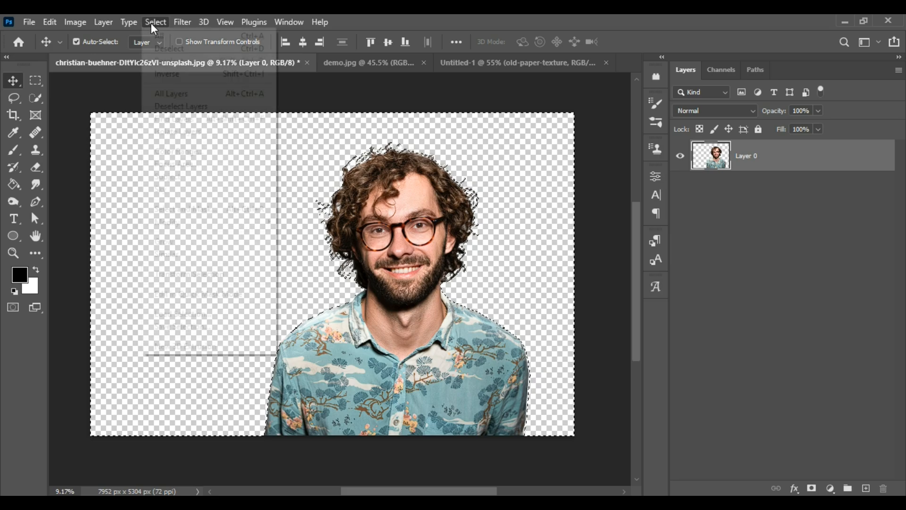
left_click(165, 49)
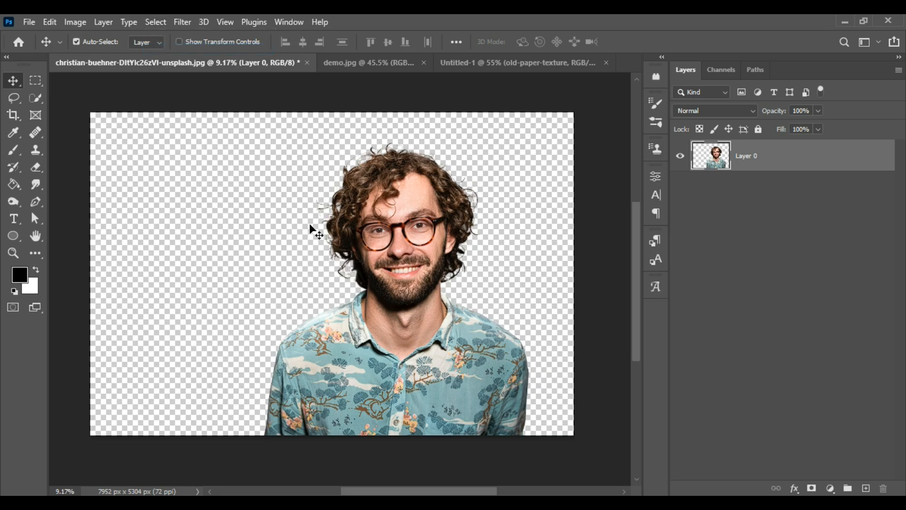
left_click_drag(407, 271, 341, 270)
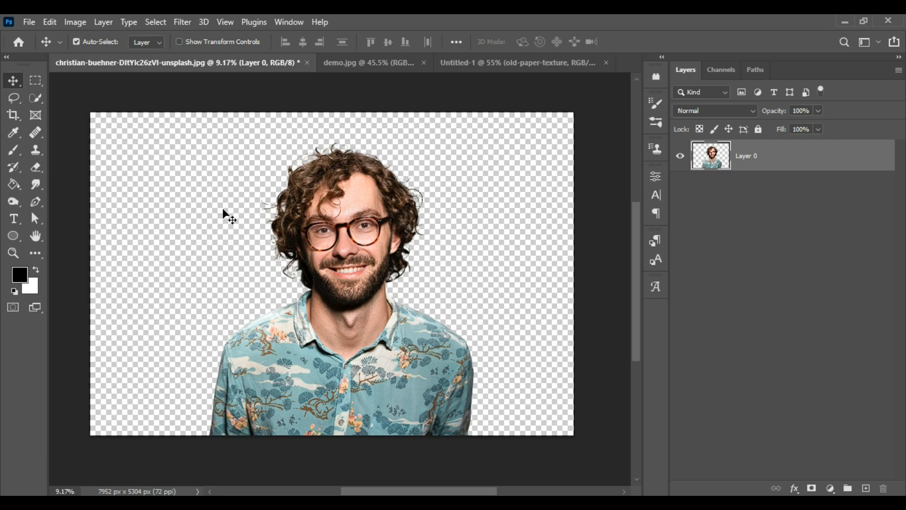
- Apply a Threshold adjustment with level 131 to the cut-out portrait layer
left_click(76, 23)
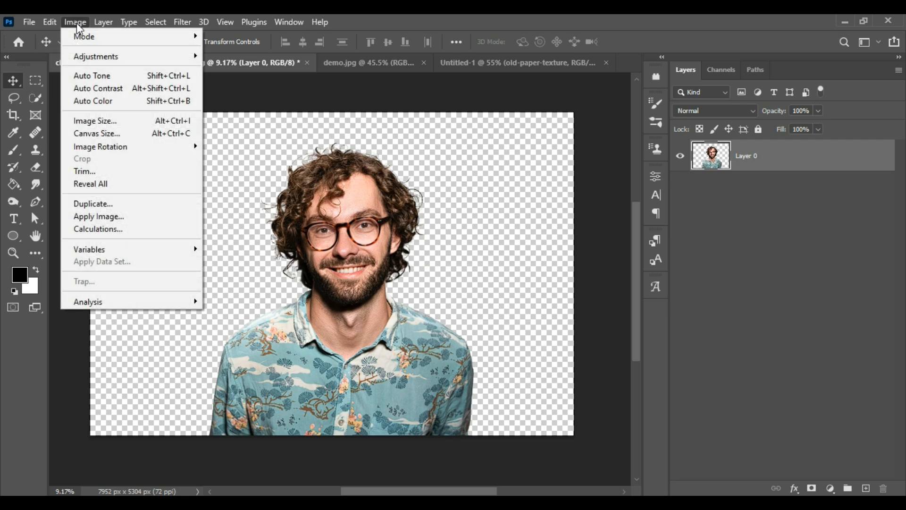
mouse_move(122, 63)
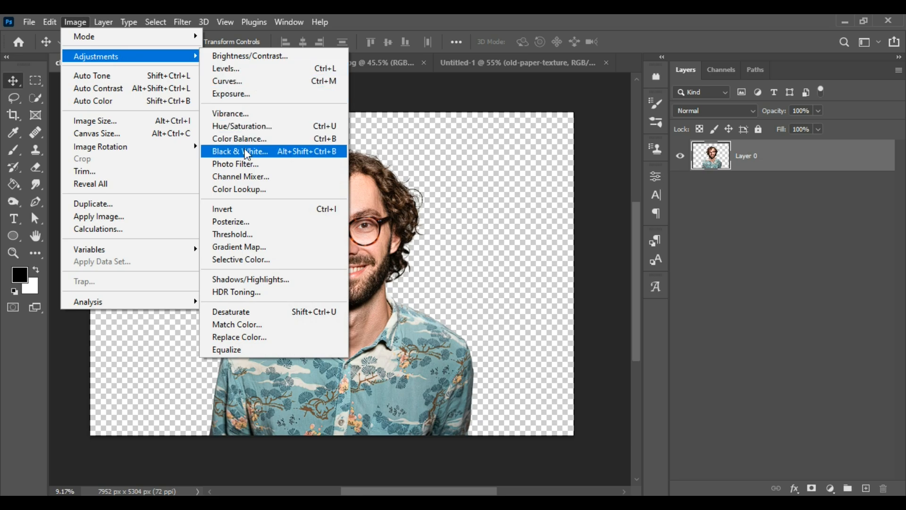
left_click(243, 234)
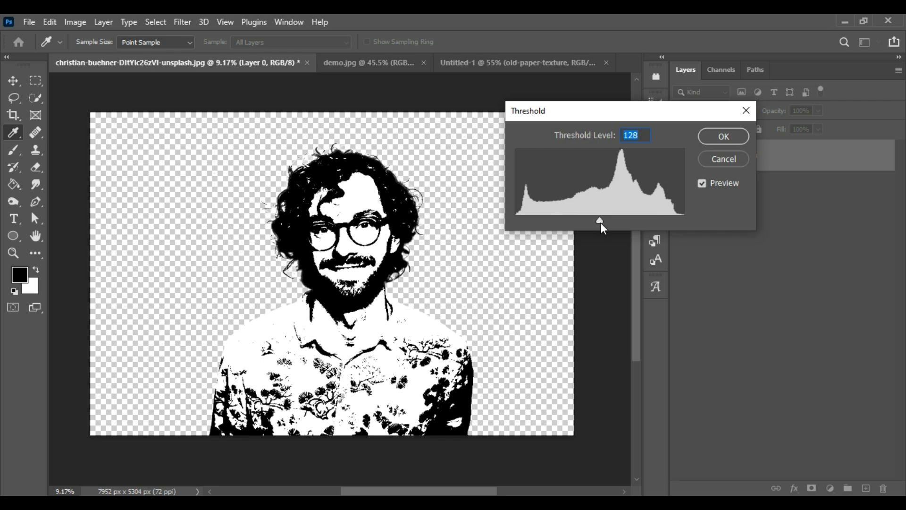
mouse_move(601, 221)
left_mouse_down()
mouse_move(612, 220)
mouse_move(589, 220)
mouse_move(602, 219)
left_mouse_up()
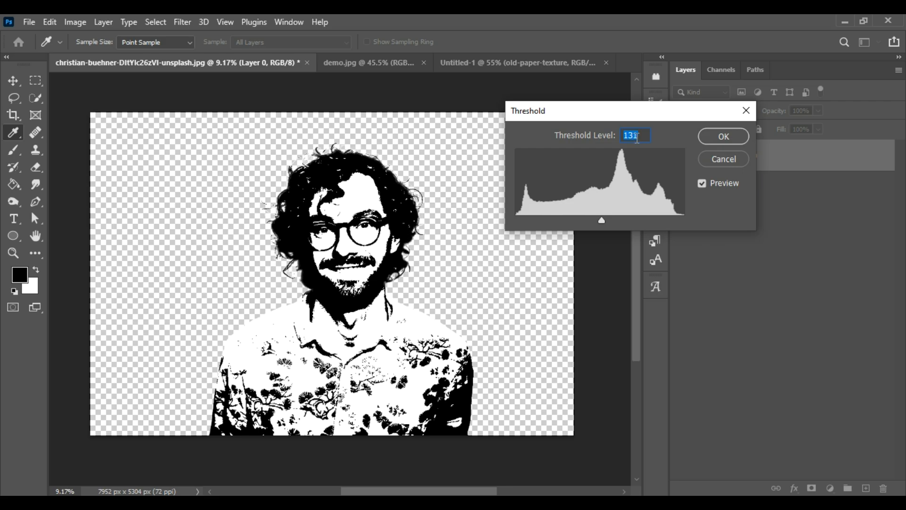
left_click(725, 137)
key("v")
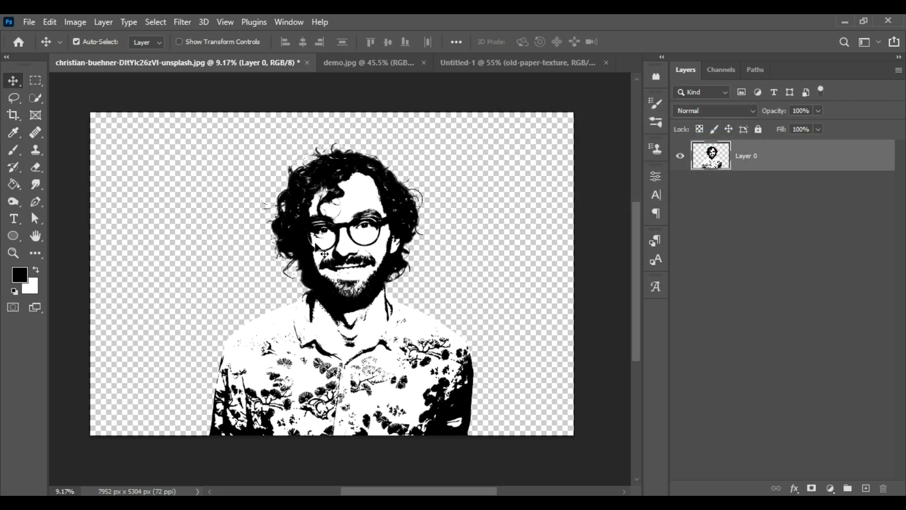
- Hide the portrait layer's white areas by setting Blend If This Layer's white limit to 140, and shift the man slightly left
scroll(319, 250, "up", 4)
scroll(326, 259, "down", 5)
mouse_move(363, 217)
left_mouse_down()
mouse_move(315, 212)
mouse_move(364, 218)
left_mouse_up()
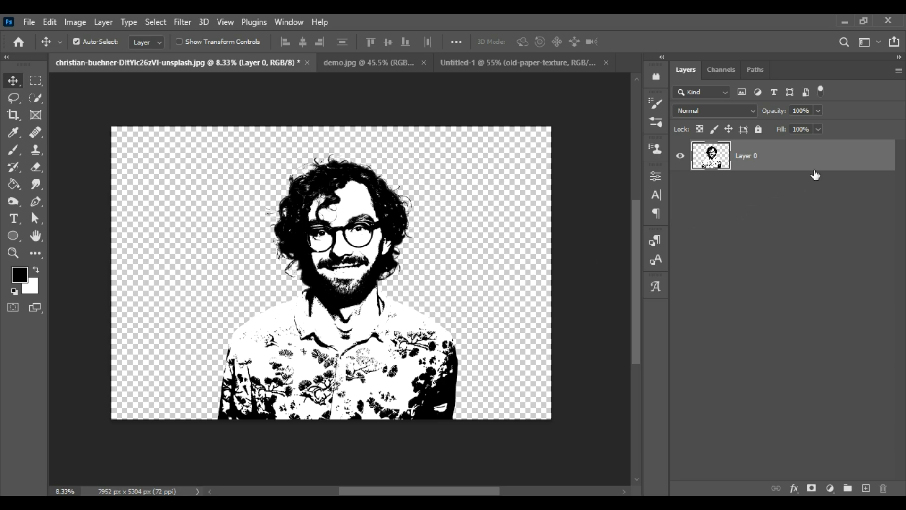
double_click(872, 160)
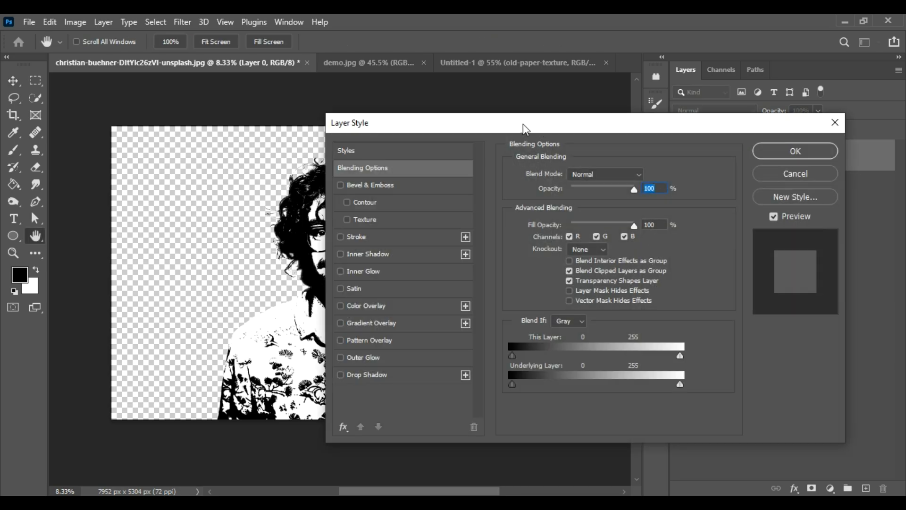
left_click_drag(472, 123, 547, 95)
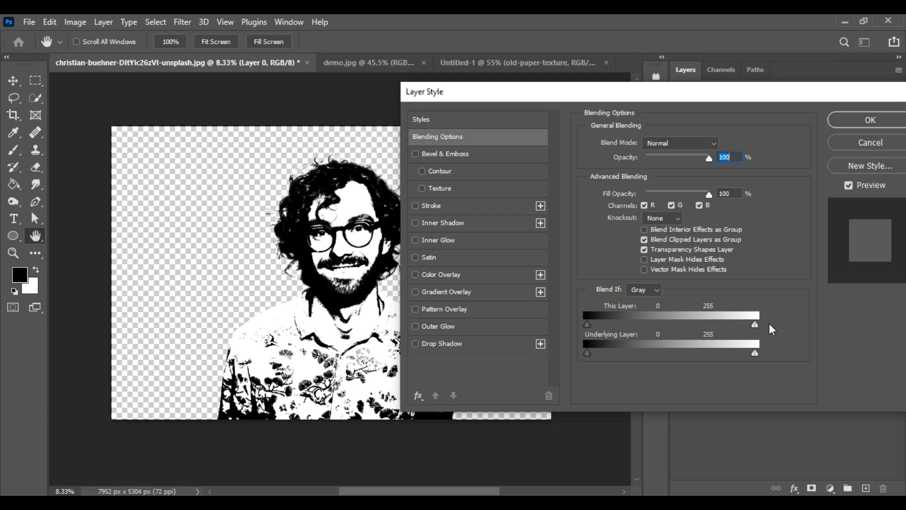
left_click_drag(756, 325, 747, 325)
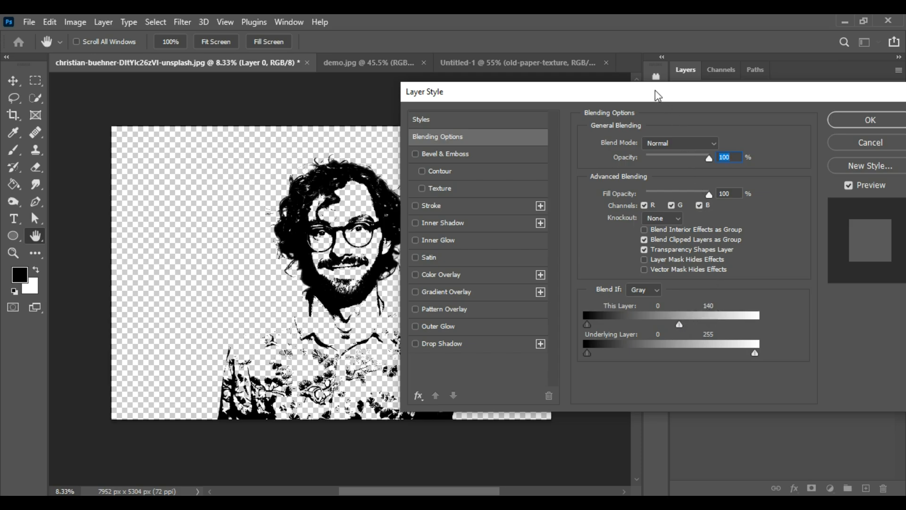
left_click_drag(658, 96, 721, 117)
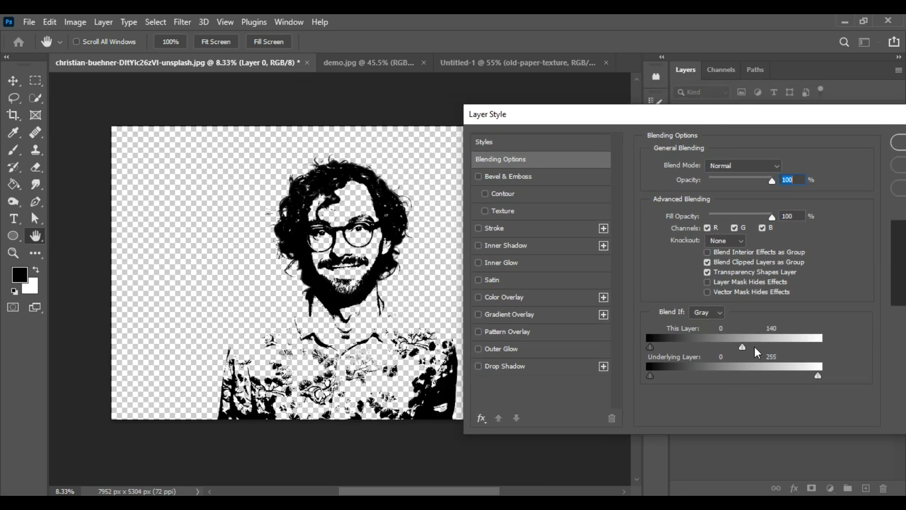
left_click_drag(608, 107, 496, 98)
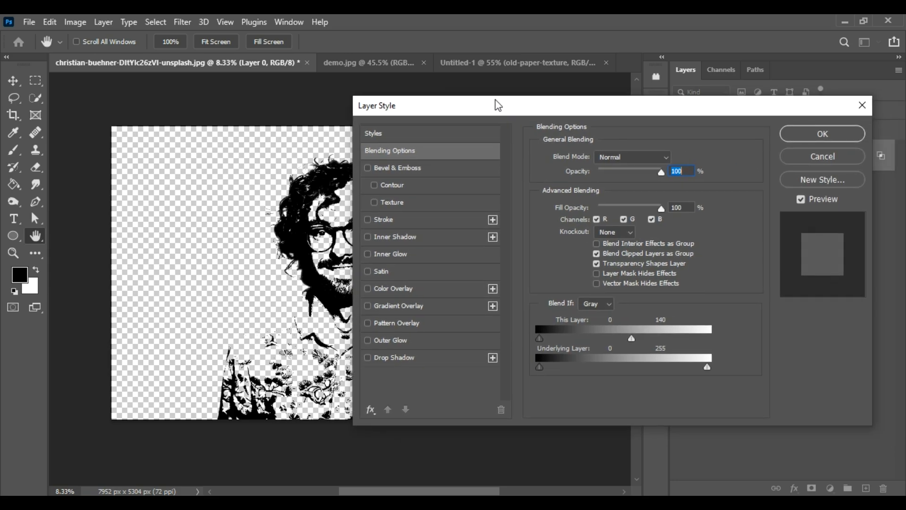
left_click(834, 132)
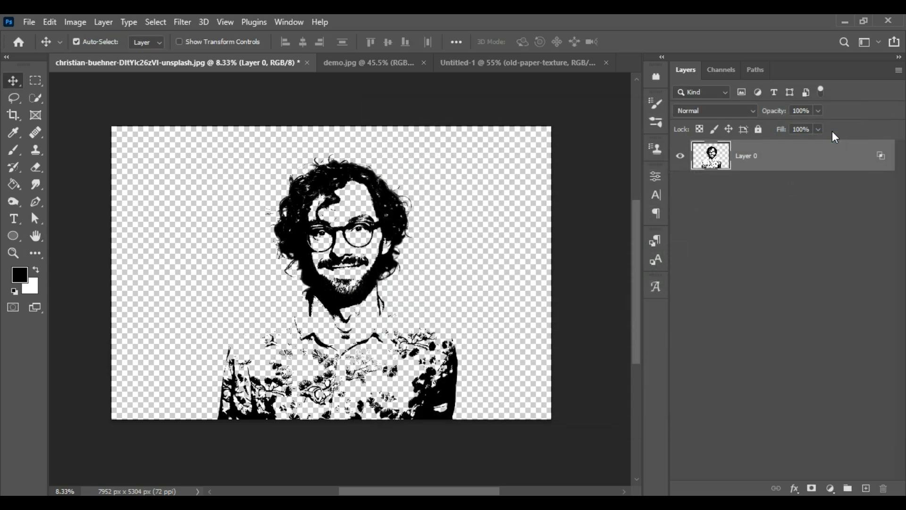
mouse_move(362, 244)
left_mouse_down()
mouse_move(340, 218)
mouse_move(346, 244)
left_mouse_up()
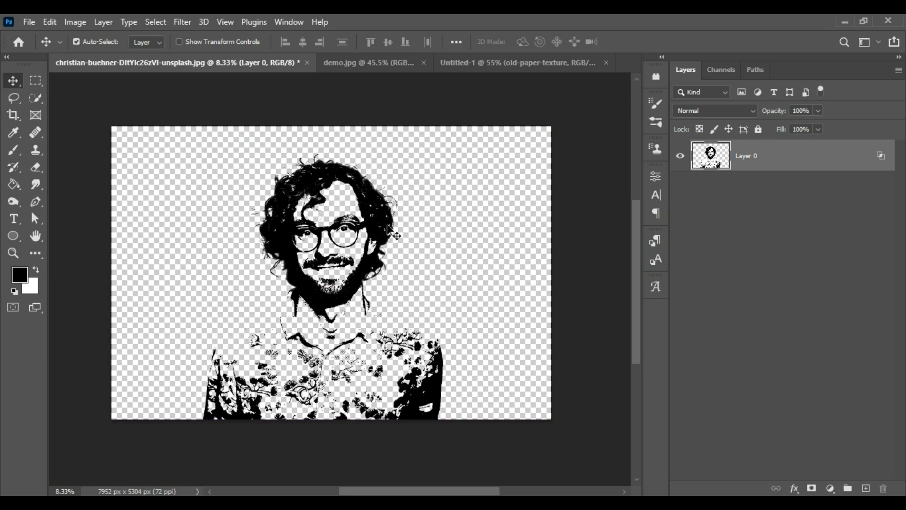
- Switch to the old-paper document and draw an unfilled circle about 764 px across from the centre of the canvas
left_click(464, 61)
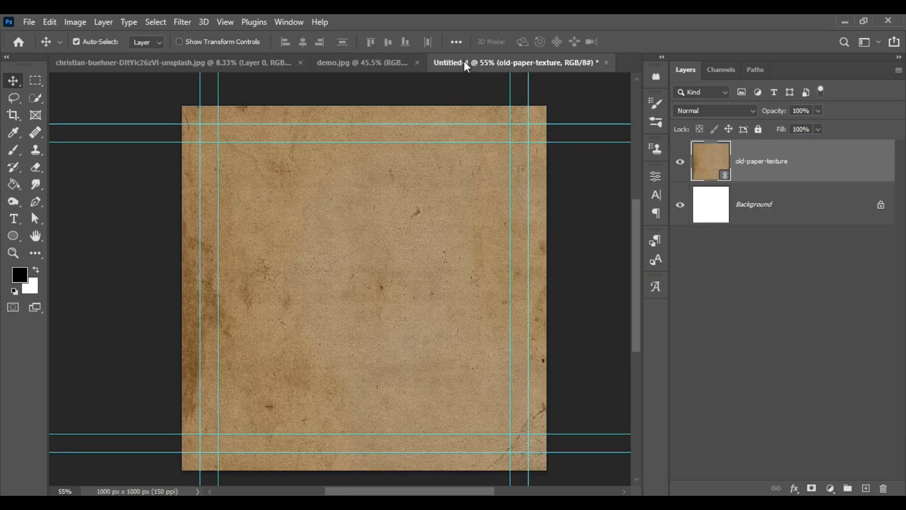
key("ctrl+minus")
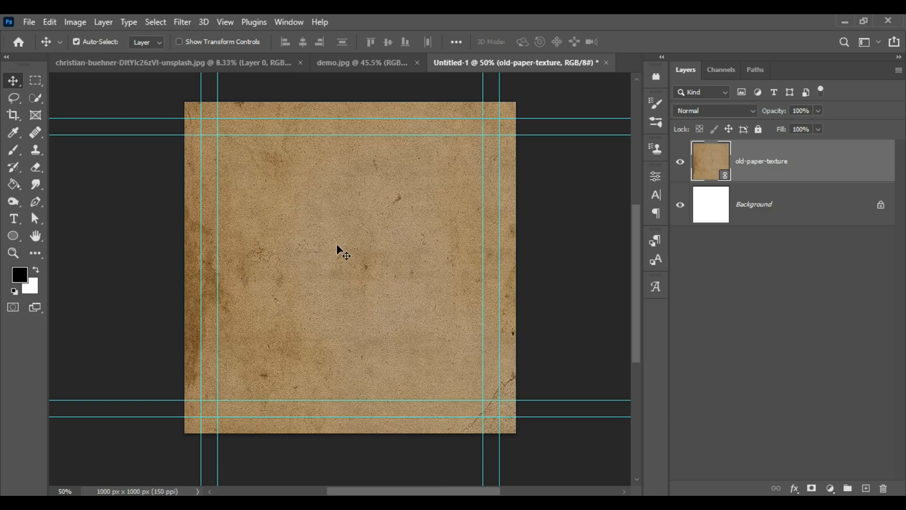
scroll(350, 147, "down", 1)
scroll(350, 147, "up", 1)
left_click(18, 233)
left_click(623, 41)
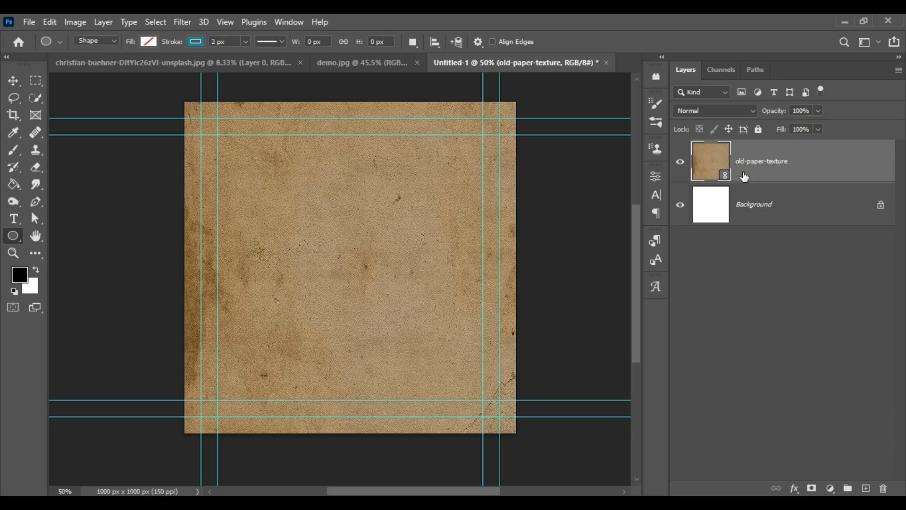
left_click(680, 167)
left_click(680, 166)
right_click(14, 235)
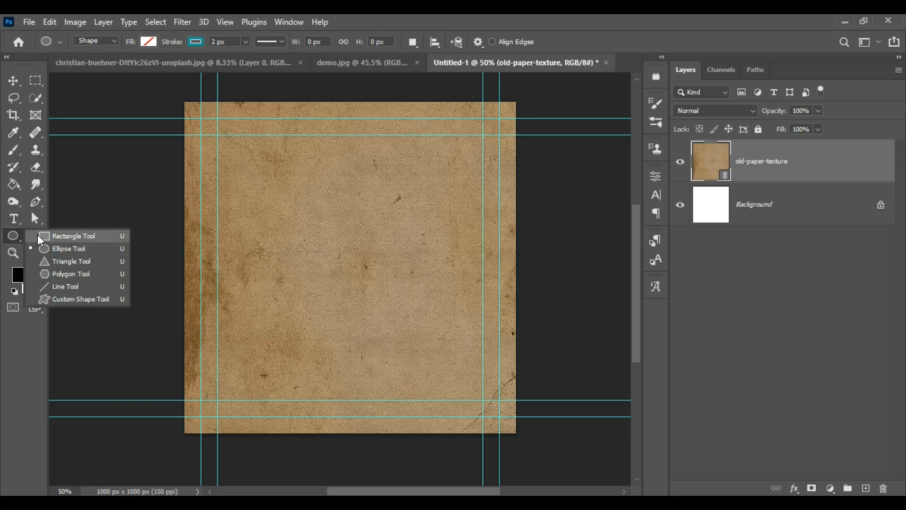
left_click(65, 253)
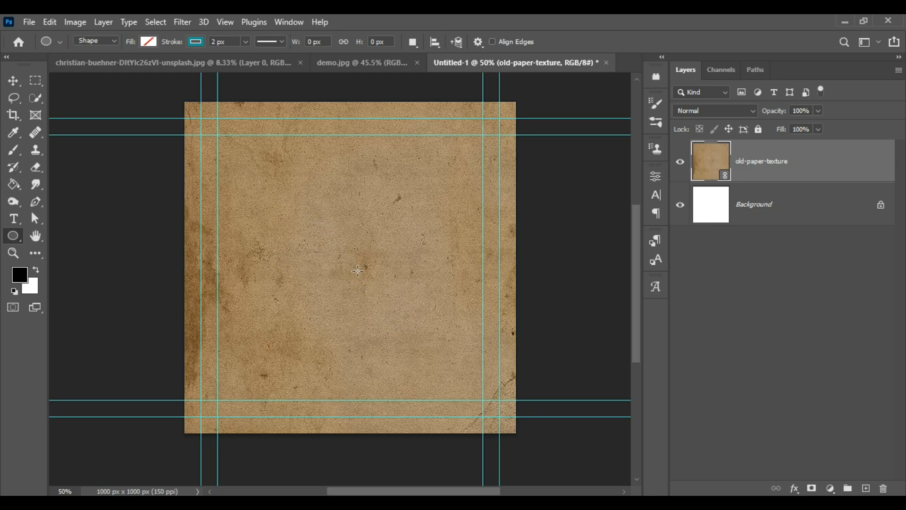
left_click_drag(358, 270, 509, 145)
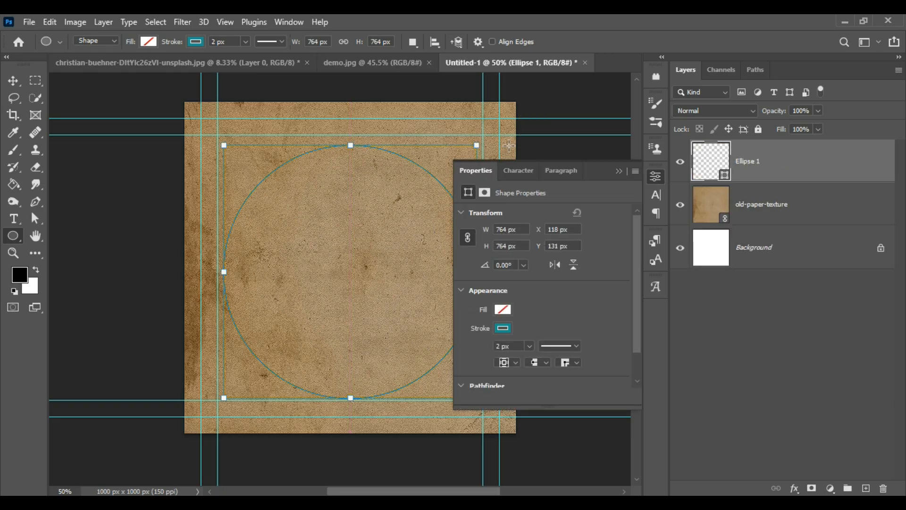
left_click(620, 172)
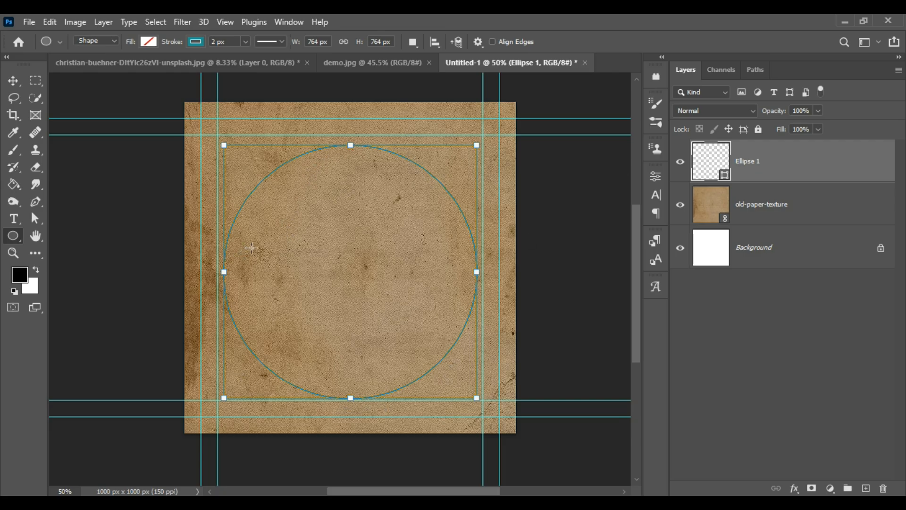
- Give the circle a black stroke 21 px wide
left_click(201, 42)
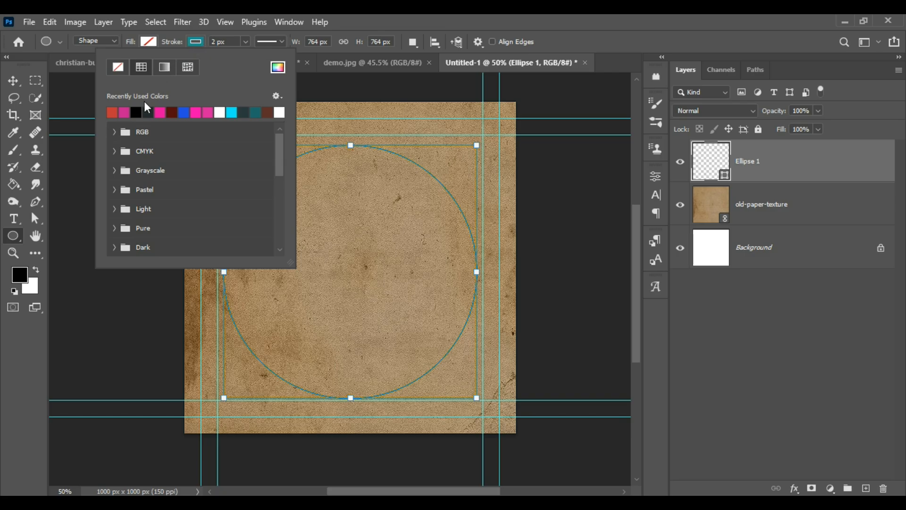
left_click(136, 112)
left_click(218, 42)
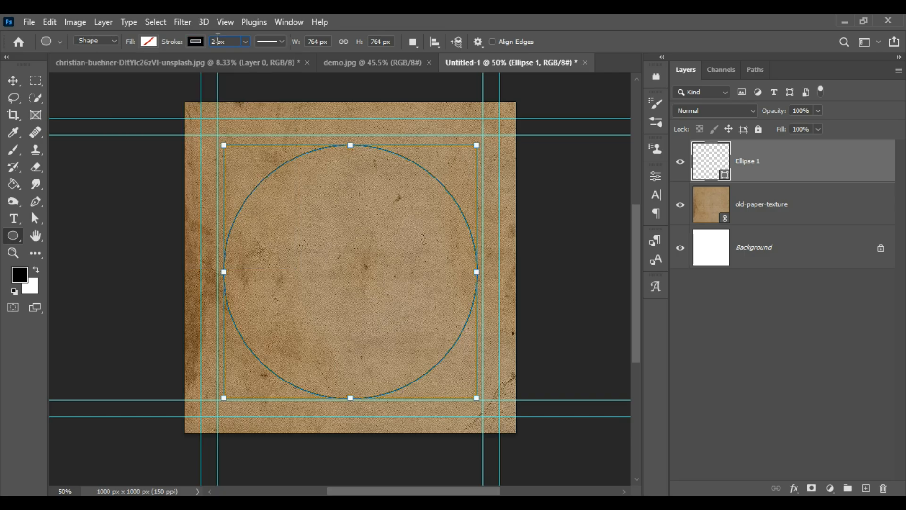
key("Up")
key("Up")
key("Up")
key("Up")
key("Up")
key("Up")
key("Up")
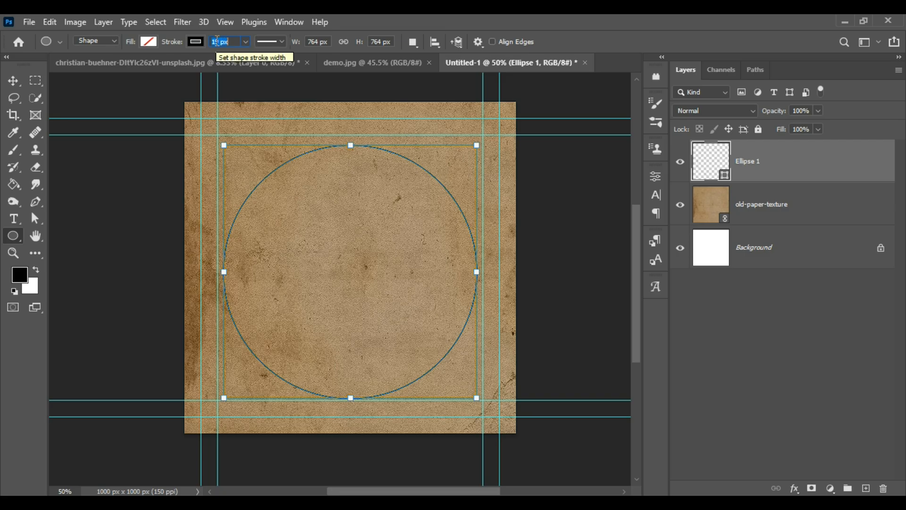
key("Return")
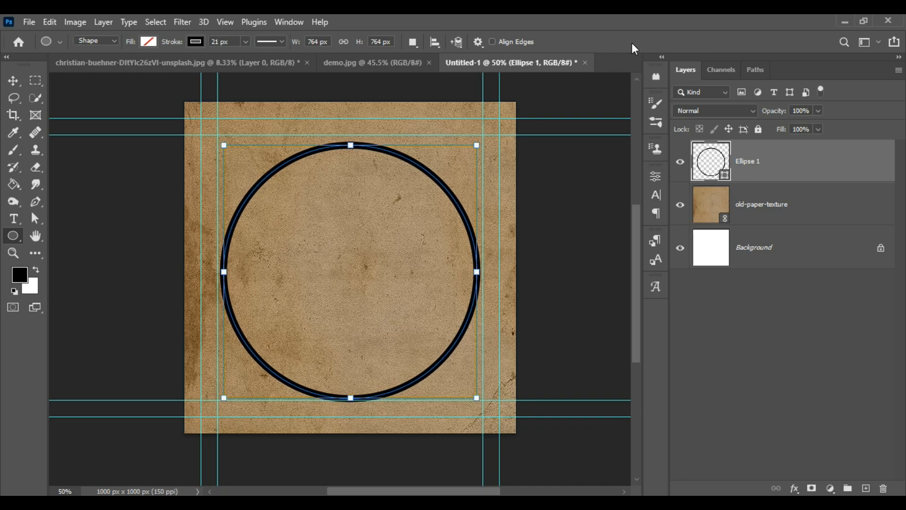
- Duplicate the circle layer and scale the copy down around its centre to about 87.5%
key("v")
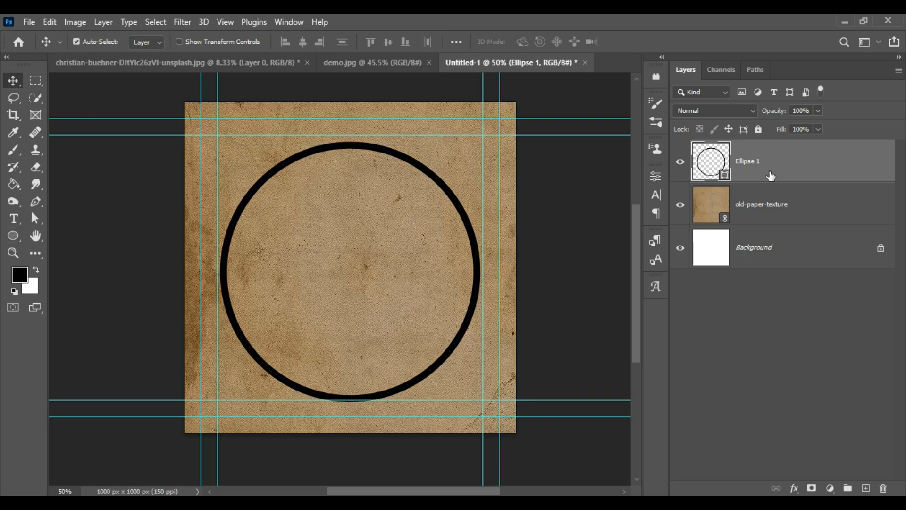
left_click_drag(833, 166, 868, 490)
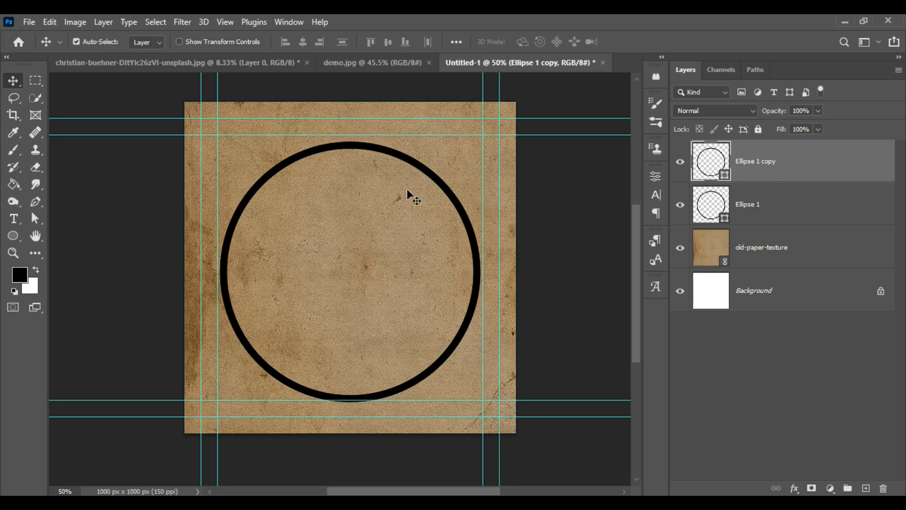
key("ctrl")
key("ctrl+t")
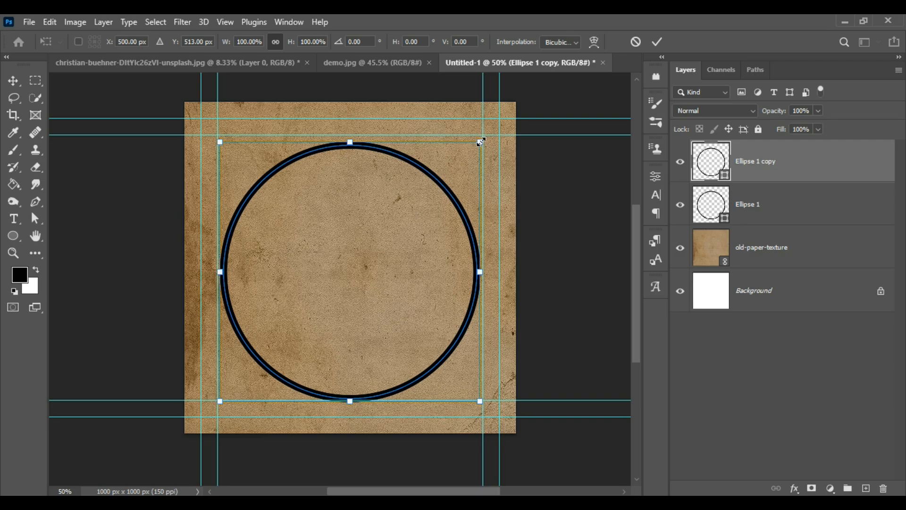
left_click_drag(481, 142, 466, 156)
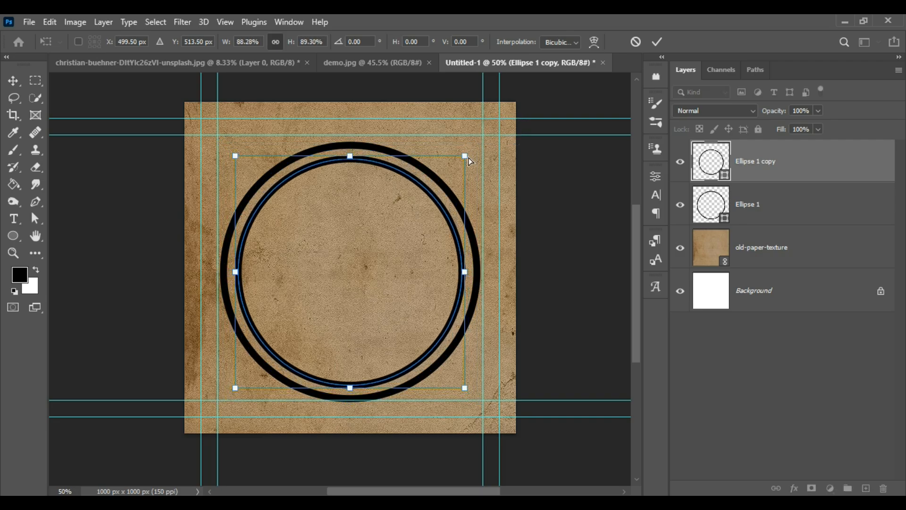
key("ctrl+z")
left_click_drag(481, 143, 465, 160)
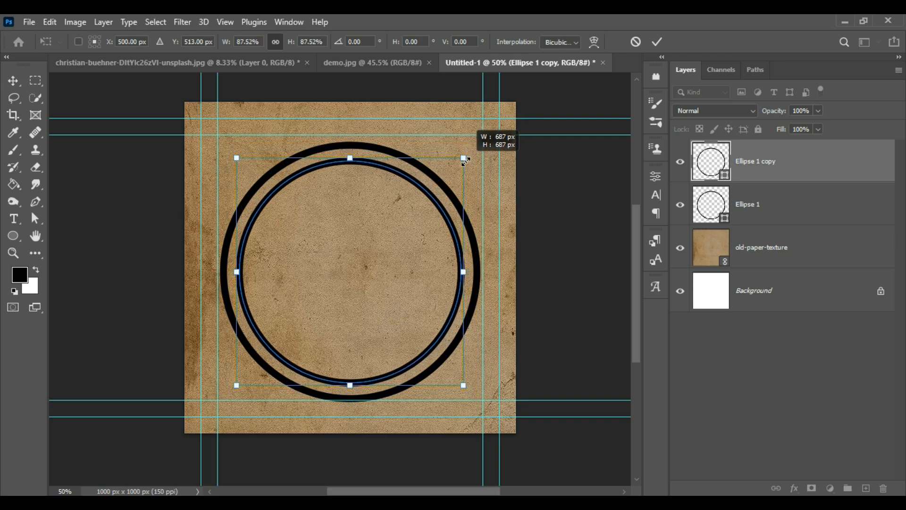
left_click(657, 42)
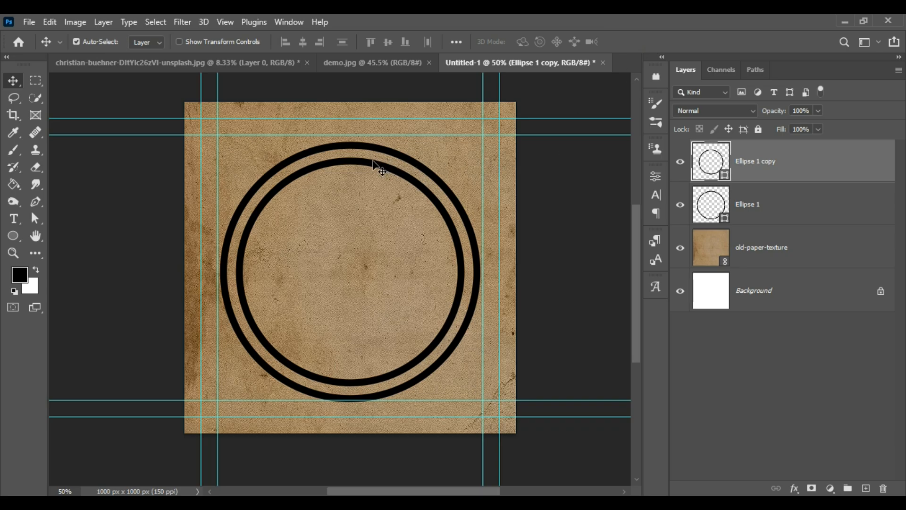
- Set the inner circle's stroke width to 9 px and enlarge it around its centre to about 707 px
left_click(13, 236)
double_click(217, 42)
type("9")
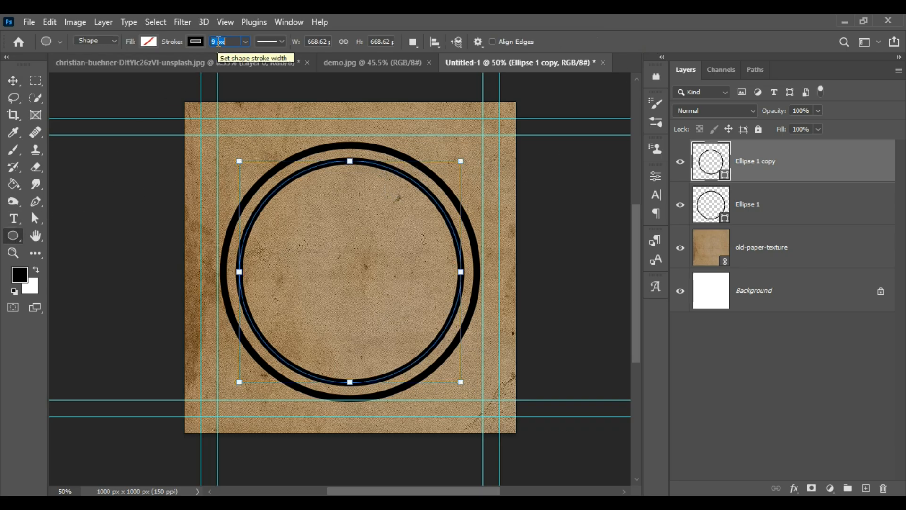
key("Return")
mouse_move(461, 159)
left_mouse_down()
mouse_move(474, 156)
mouse_move(467, 155)
left_mouse_up()
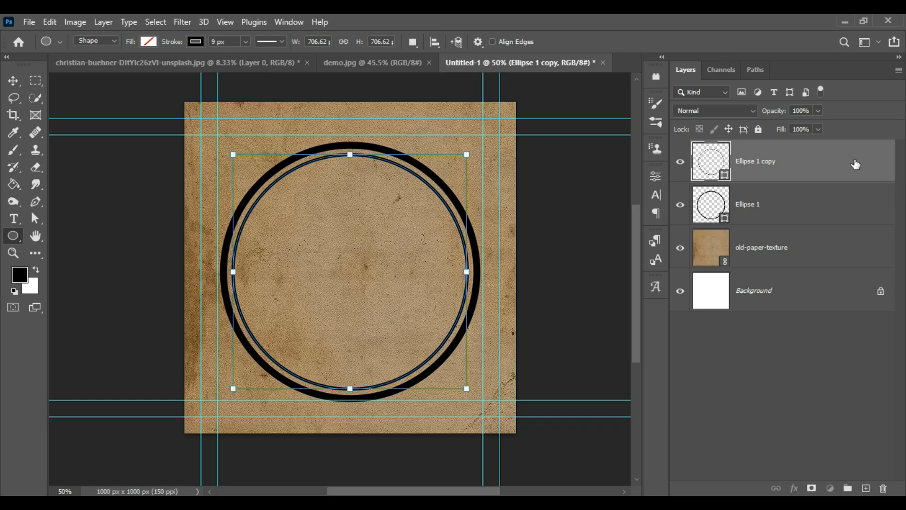
- Duplicate the thin circle's layer and shrink the copy around its centre to about 537 px
left_click_drag(856, 164, 867, 486)
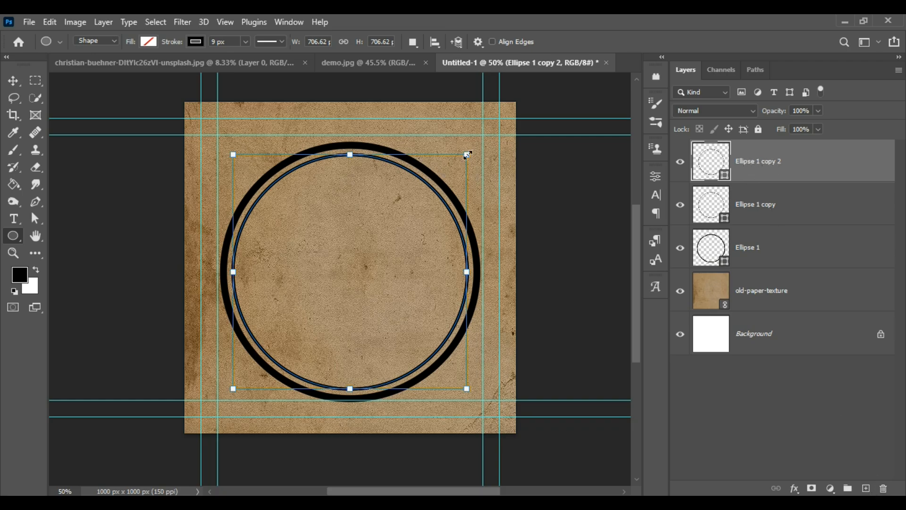
left_click_drag(467, 154, 442, 186)
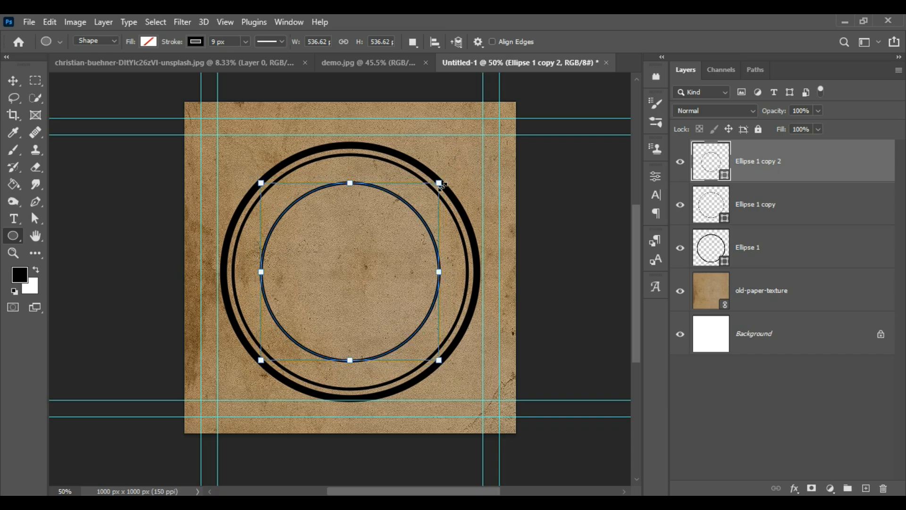
- Add horizontal placeholder Lorem ipsum text along the innermost circle's path, starting from its top point, in 27 pt Britannic Bold
left_click(15, 219)
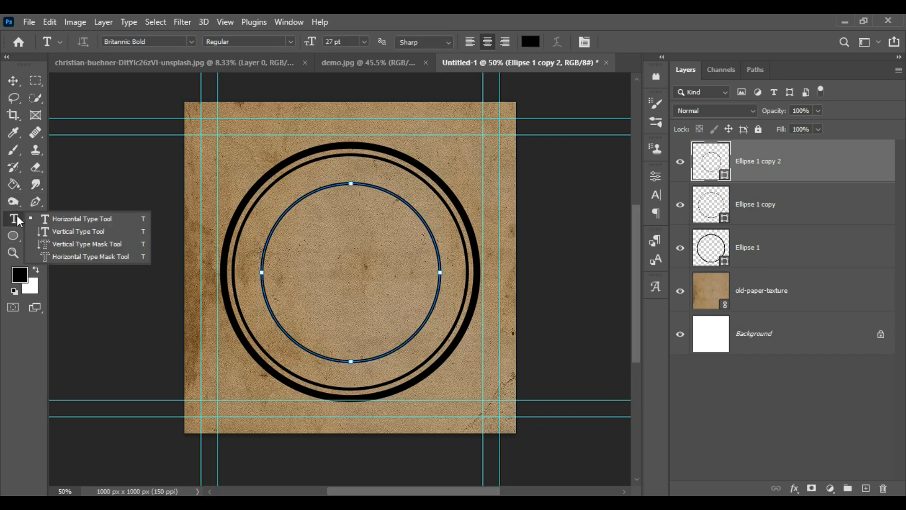
left_click(87, 222)
scroll(362, 183, "up", 5)
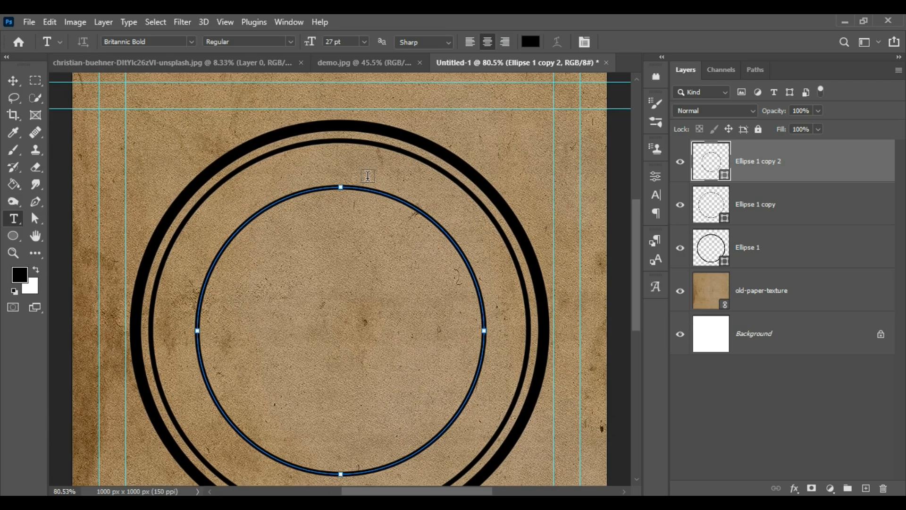
scroll(333, 185, "up", 2)
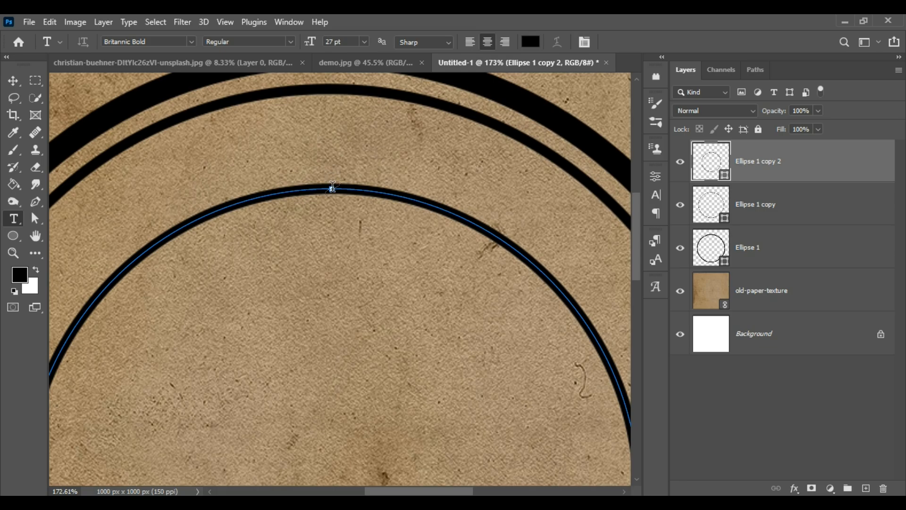
left_click(333, 187)
scroll(333, 187, "down", 5)
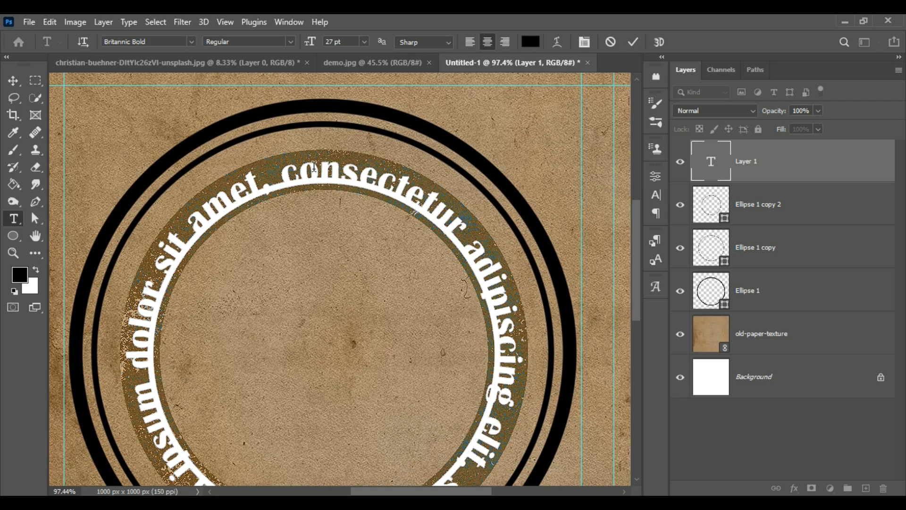
left_click(634, 42)
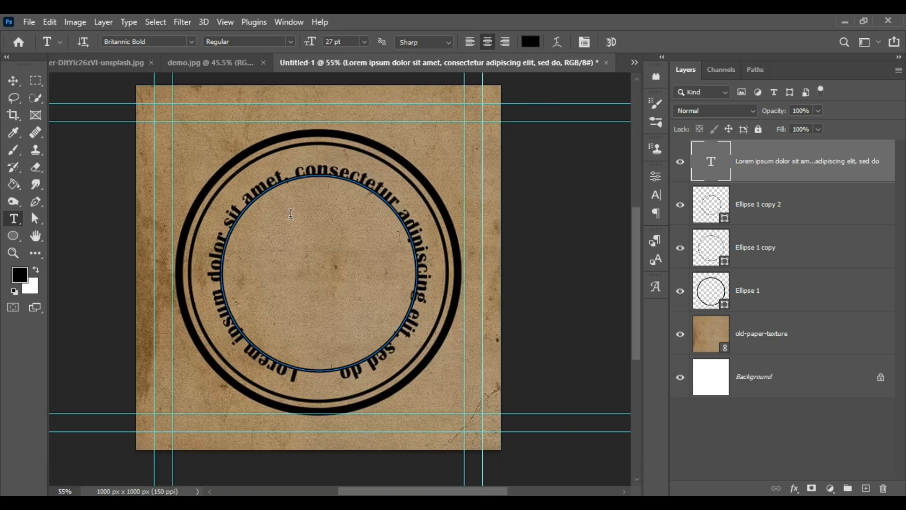
scroll(291, 214, "up", 1)
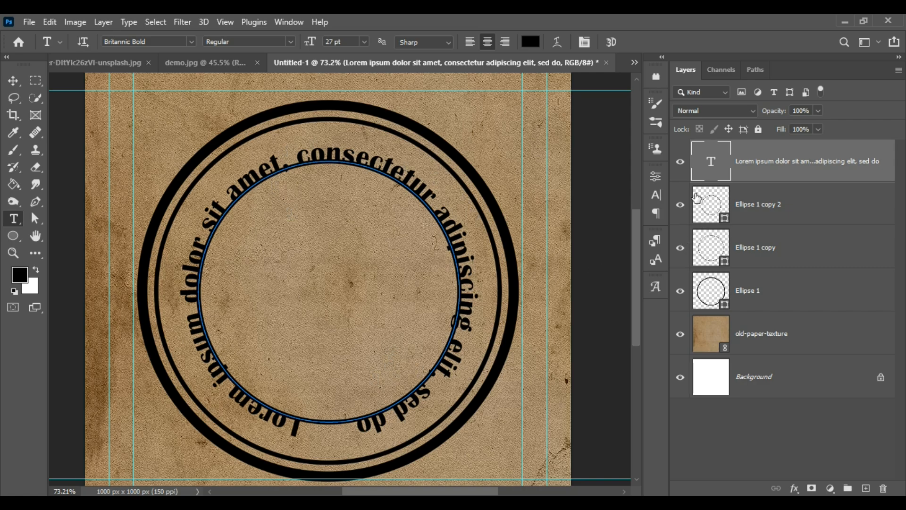
- Replace the circular placeholder text with "How to create stamp star effect in real time photoshop preset and"
double_click(712, 165)
left_click(330, 149)
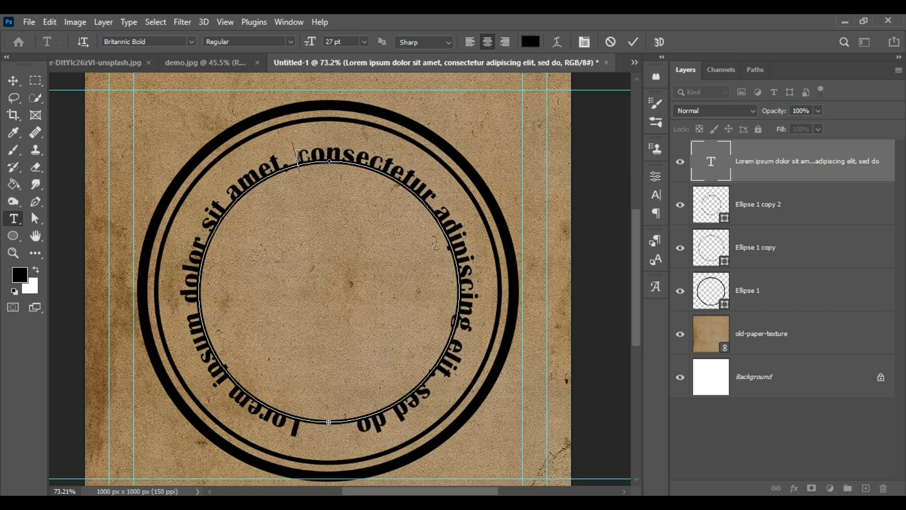
left_click_drag(296, 156, 361, 427)
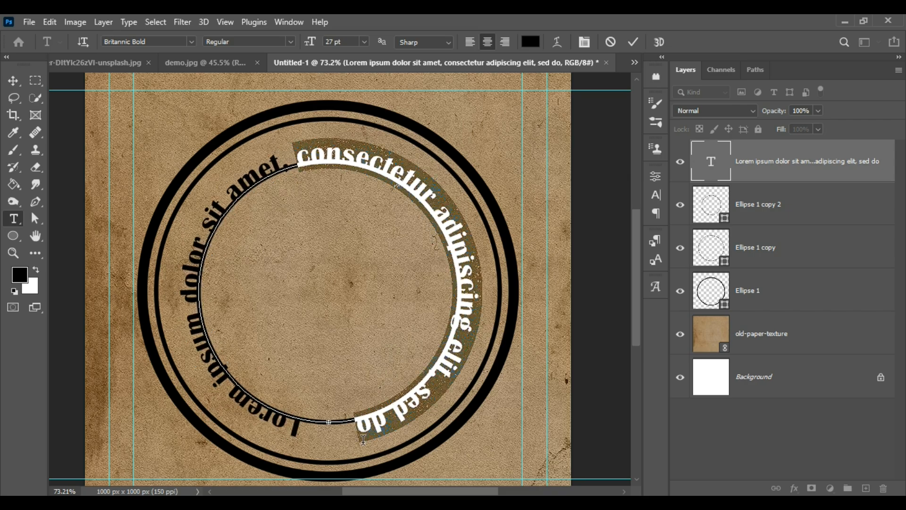
key("ctrl+a")
type("maecenas accumsan lacus vel facilisis.")
key("BackSpace")
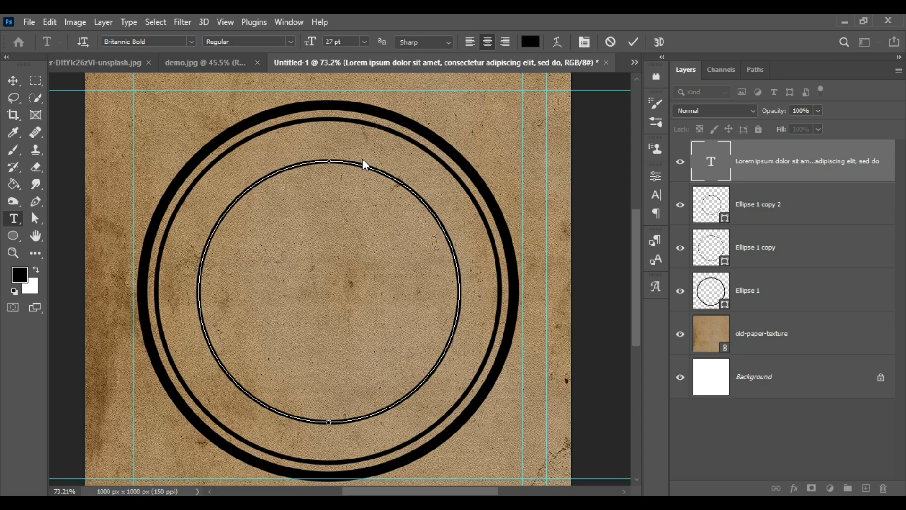
type("How to create s")
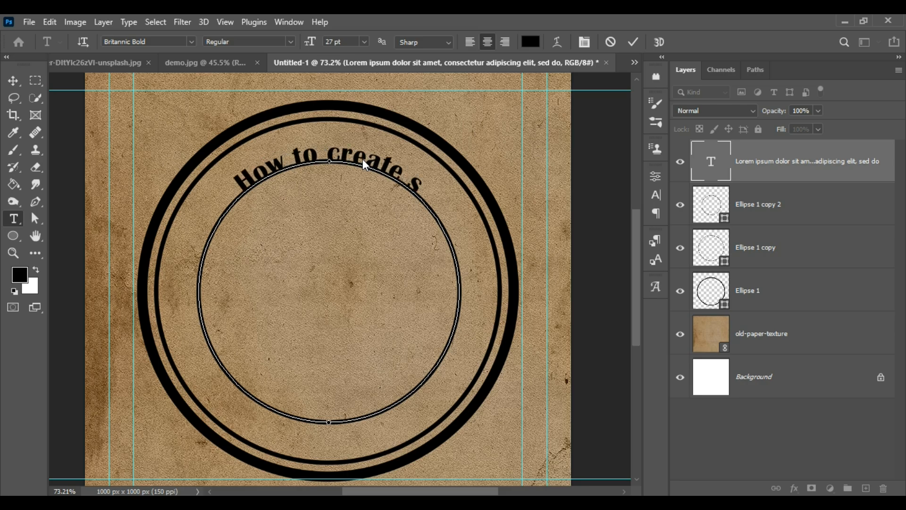
type("tamp st")
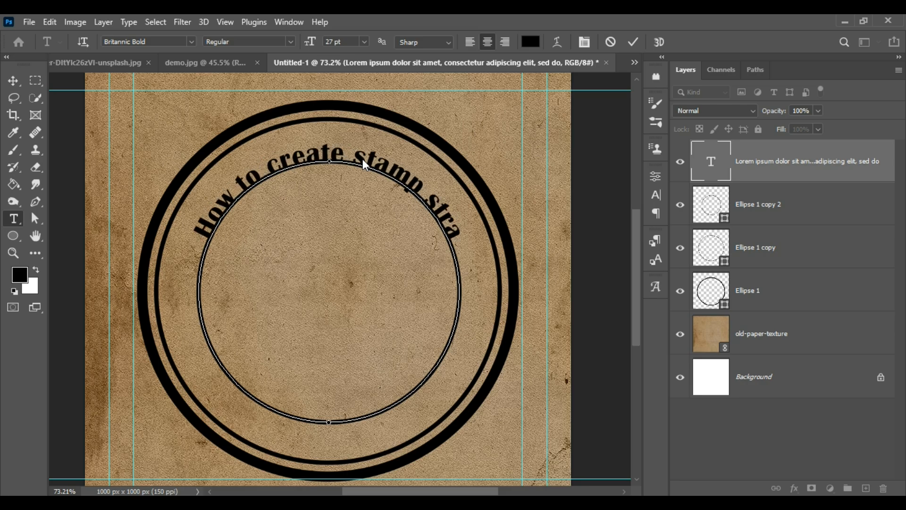
type("ar effect")
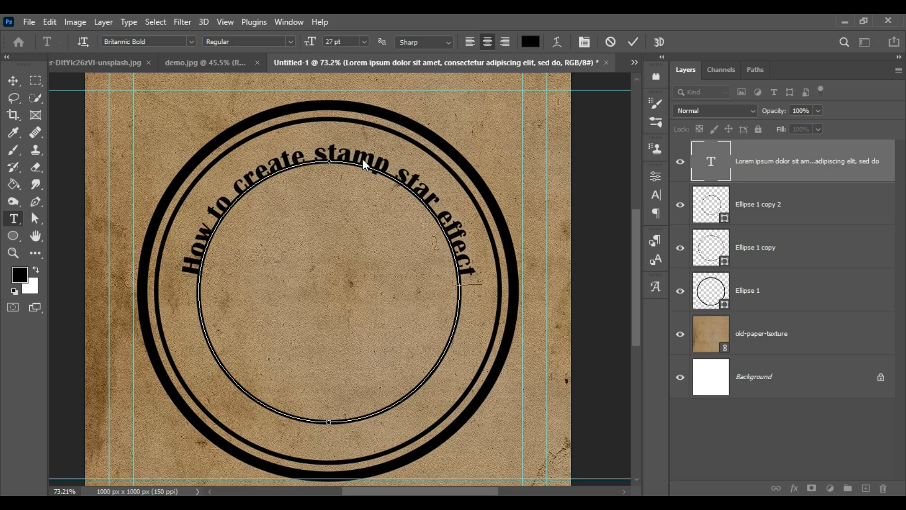
type(" in real time p")
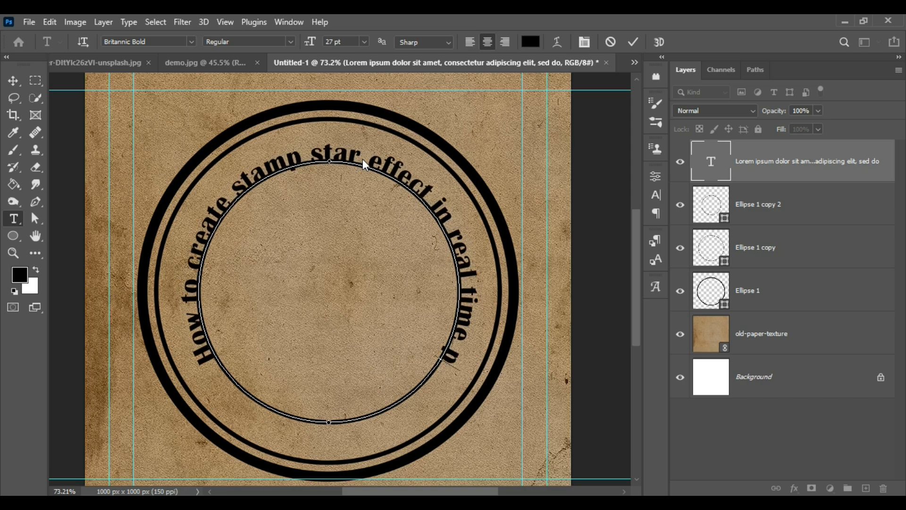
type("hotoshop")
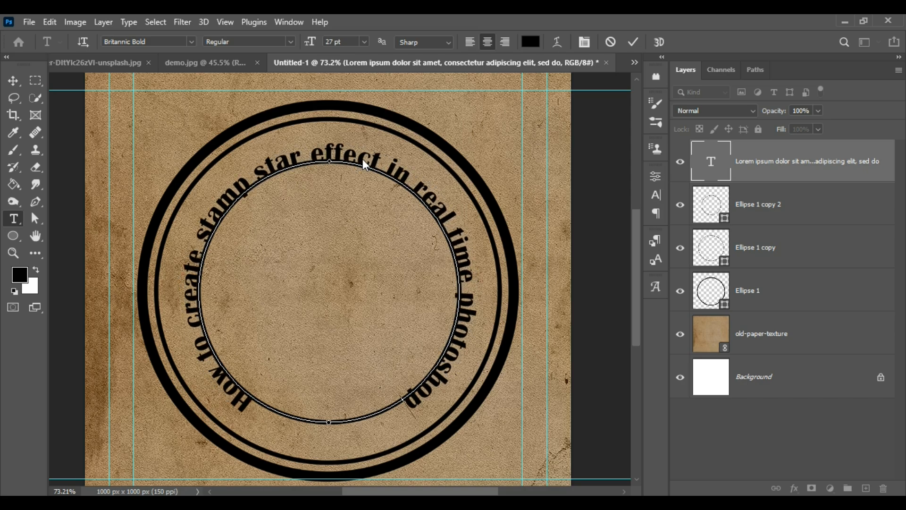
type(" preset")
type("and")
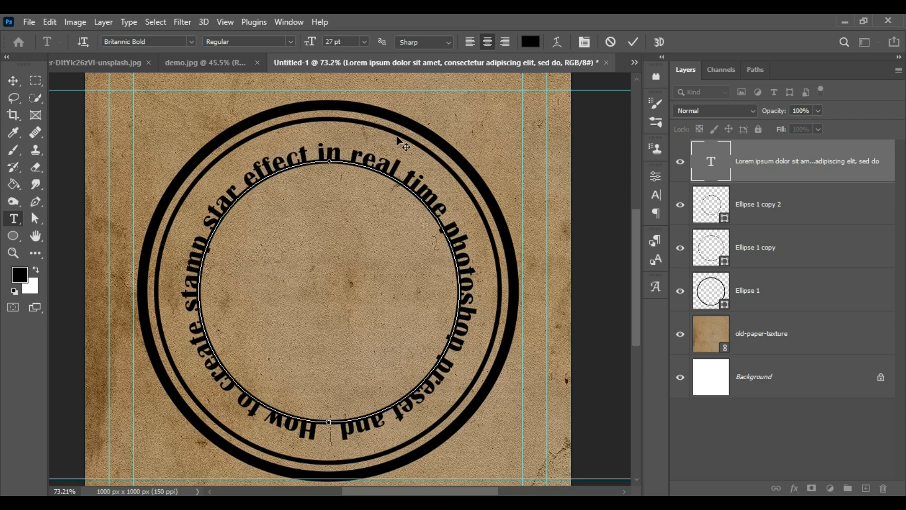
key("ctrl+t")
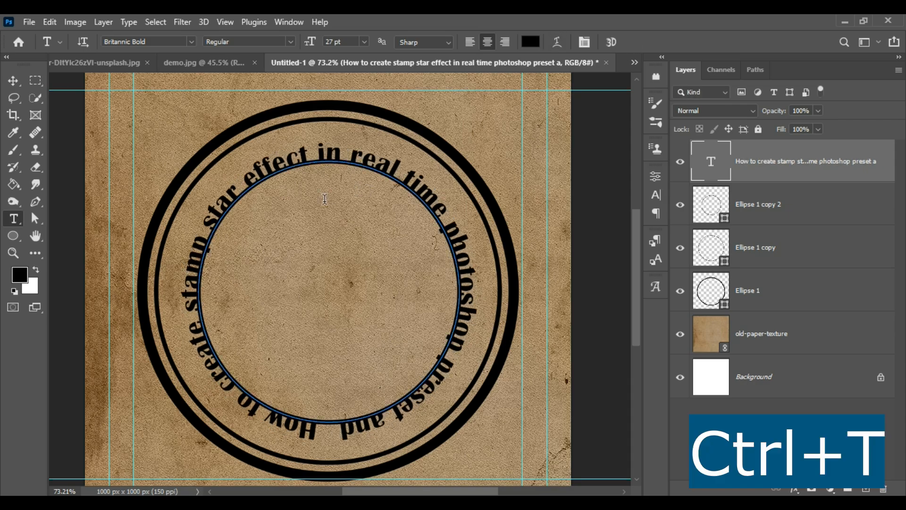
- Enlarge the circular text proportionally around its centre to about 110%
left_click(13, 80)
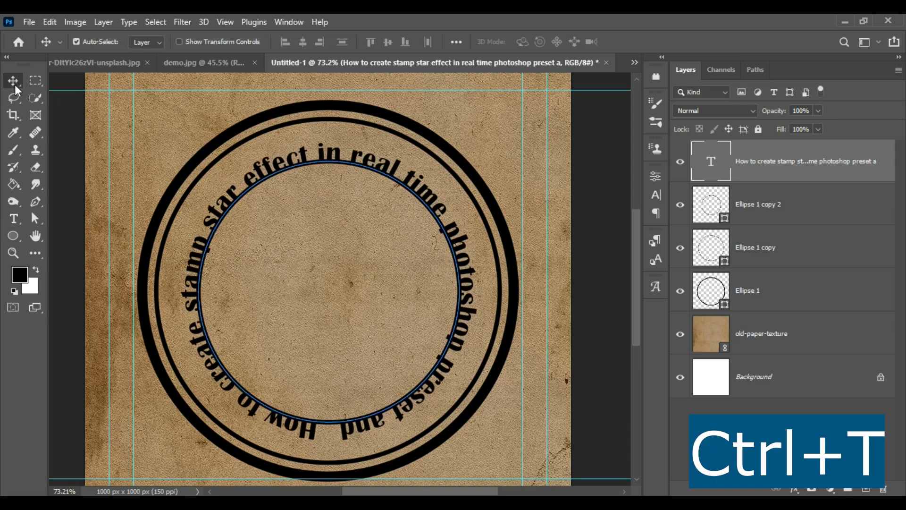
key("ctrl")
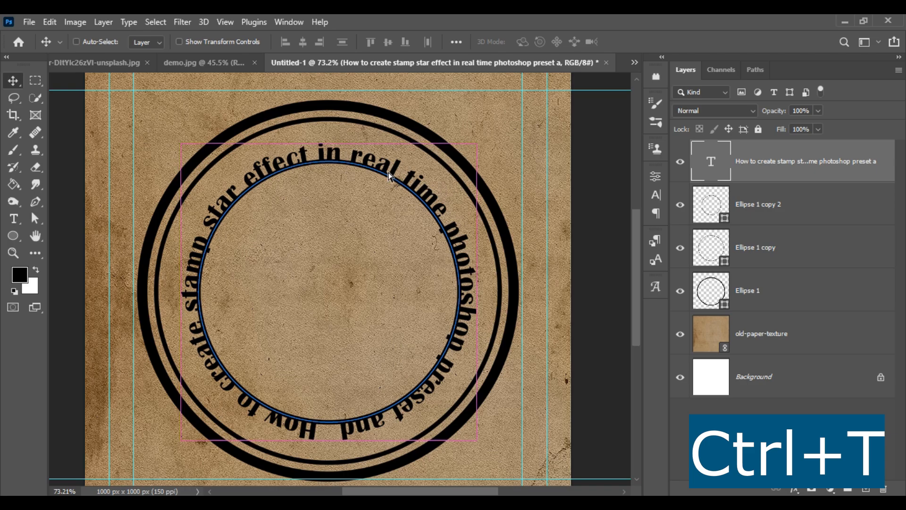
key("ctrl+t")
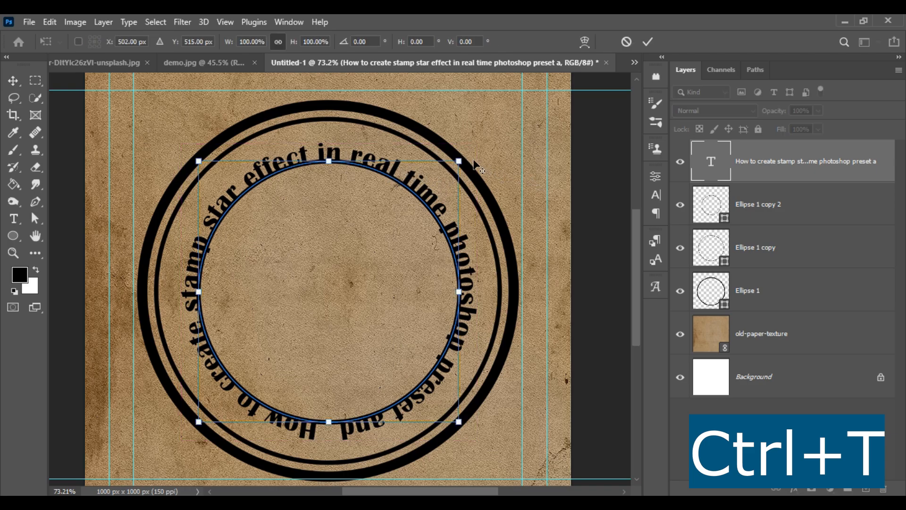
left_click_drag(459, 161, 484, 142)
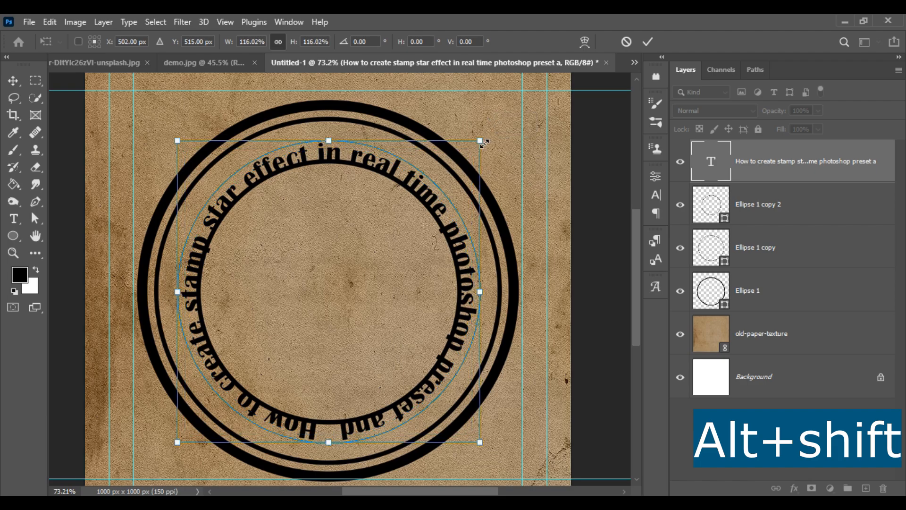
key("ctrl+z")
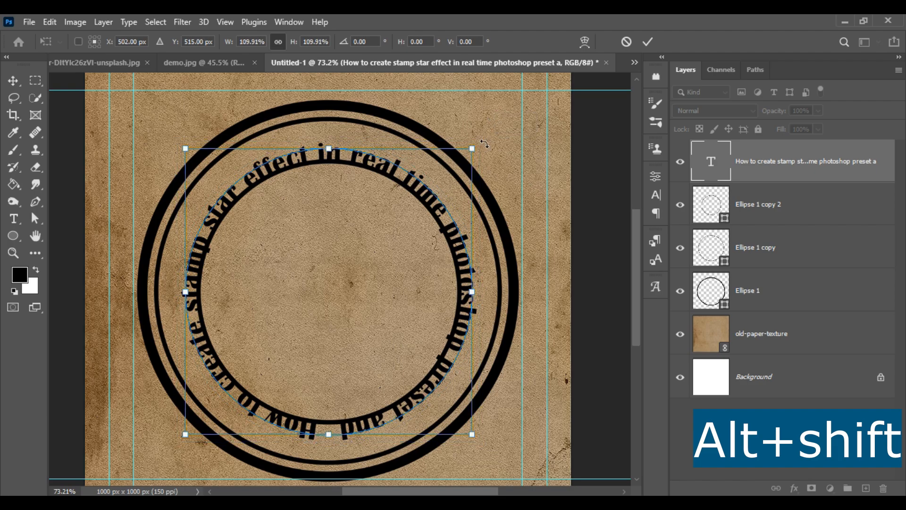
left_click(647, 44)
- Shrink the circular text around its centre to about 94% so it sits between the two inner rings
scroll(426, 156, "down", 3)
scroll(426, 158, "up", 3)
key("ctrl+t")
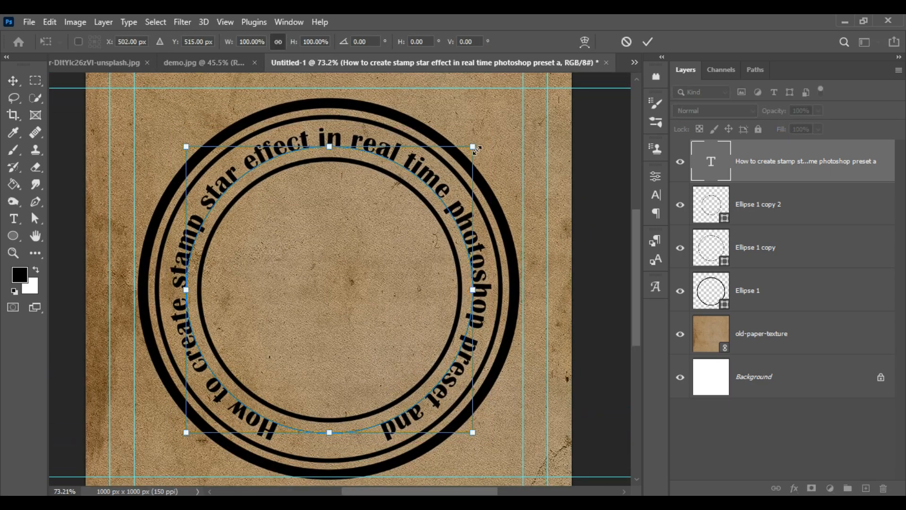
left_click_drag(475, 149, 447, 156)
left_click(648, 42)
scroll(364, 191, "down", 3)
key("ctrl+t")
left_click(651, 45)
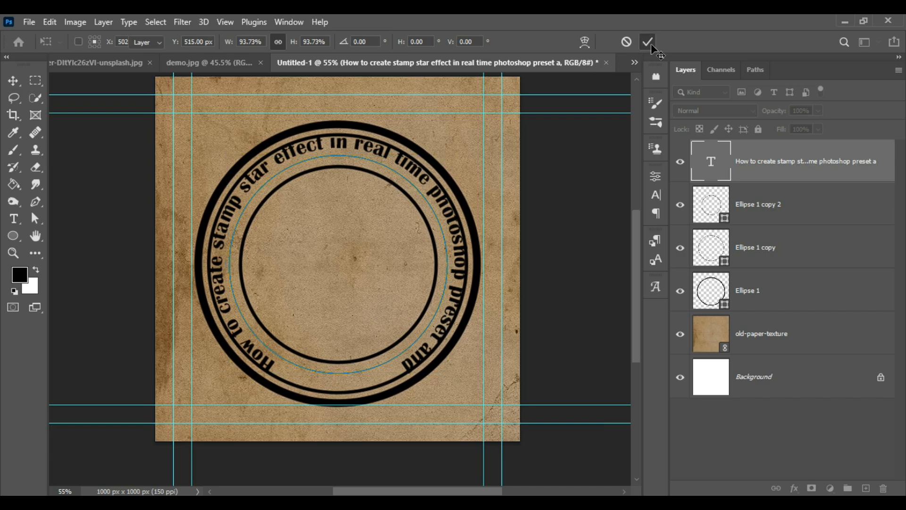
- Enlarge the innermost ring slightly around its centre, bringing it closer to the circular text
scroll(348, 215, "up", 1)
left_click(784, 204)
scroll(572, 189, "up", 2)
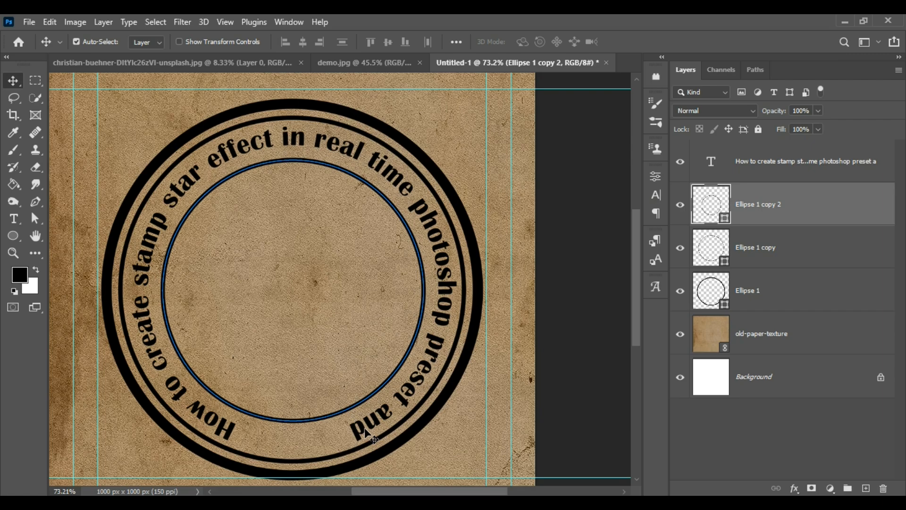
left_click(772, 173)
left_click(754, 205)
key("ctrl+t")
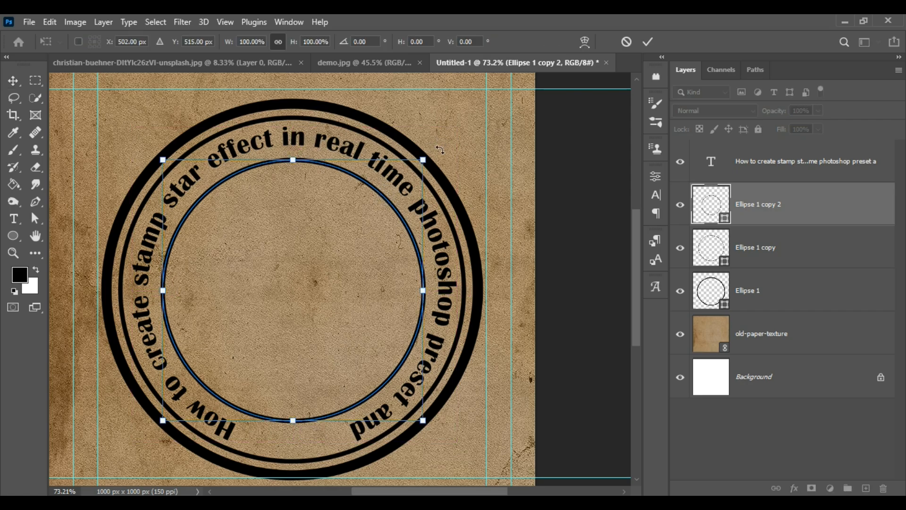
left_click_drag(422, 161, 433, 151)
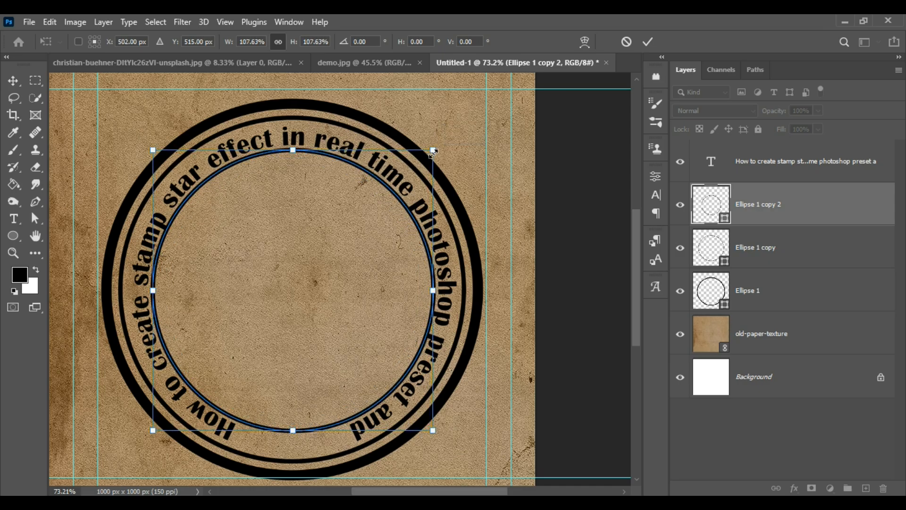
key("Return")
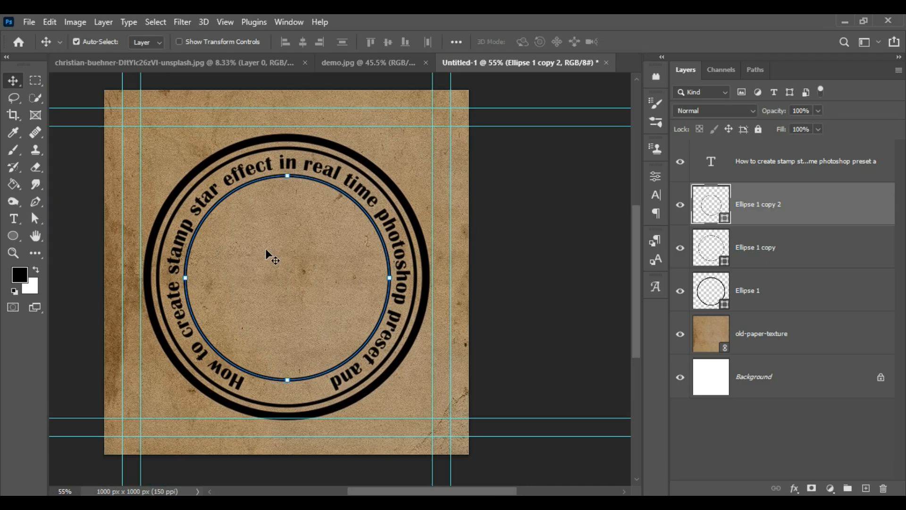
key("ctrl+minus")
- Combine the circular text layer and the three ellipse layers into one smart object
left_click(800, 163)
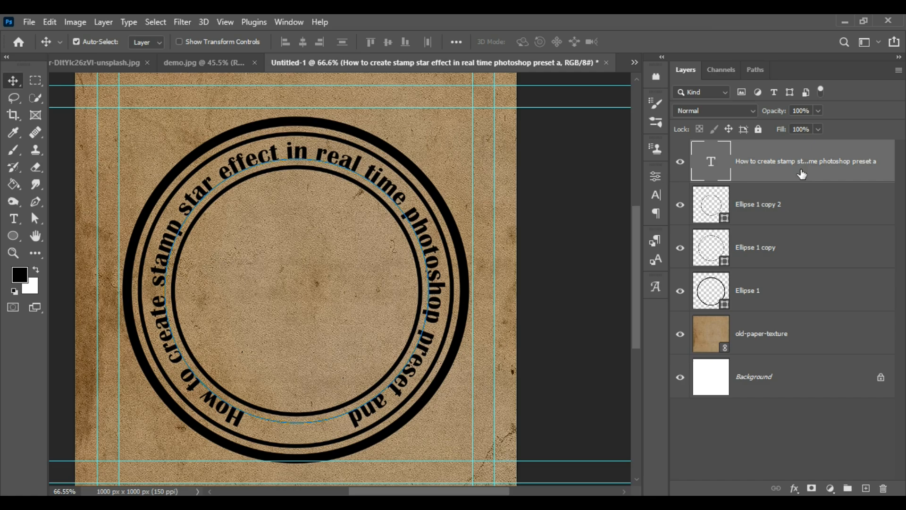
left_click(779, 296, "shift")
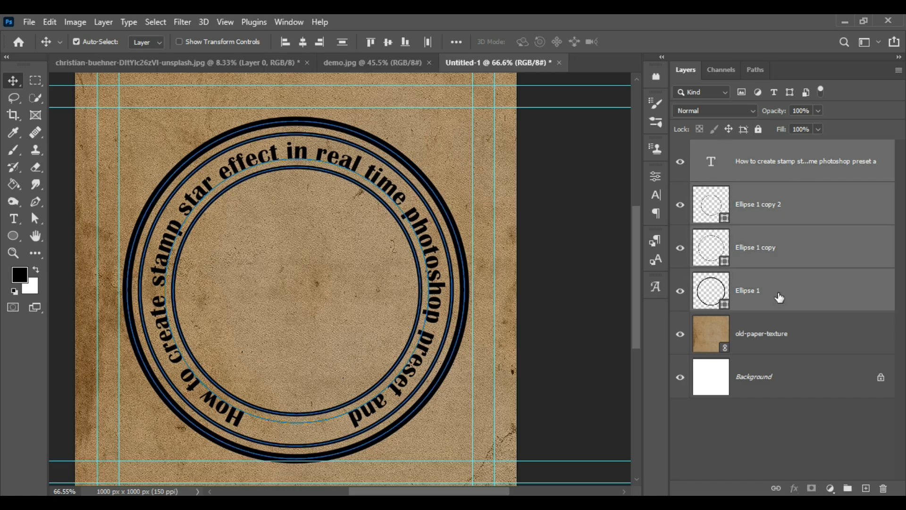
left_click(791, 160)
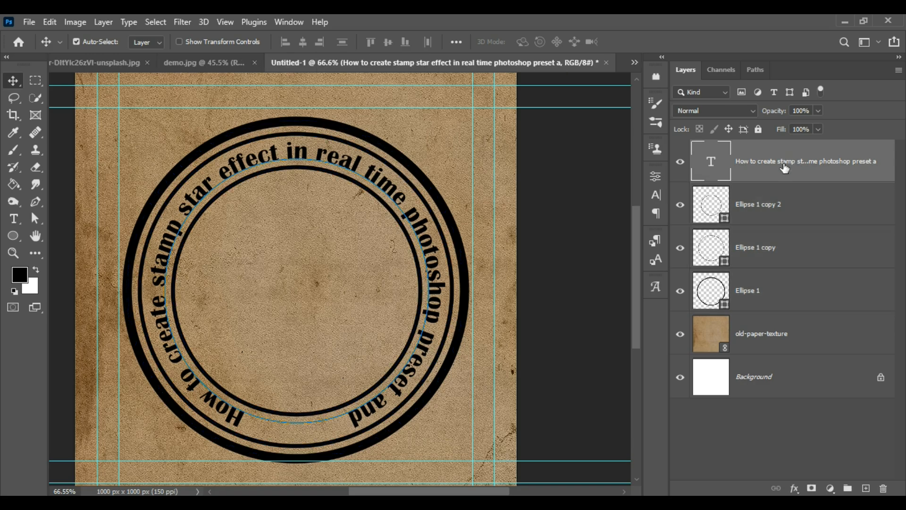
left_click(783, 296, "shift")
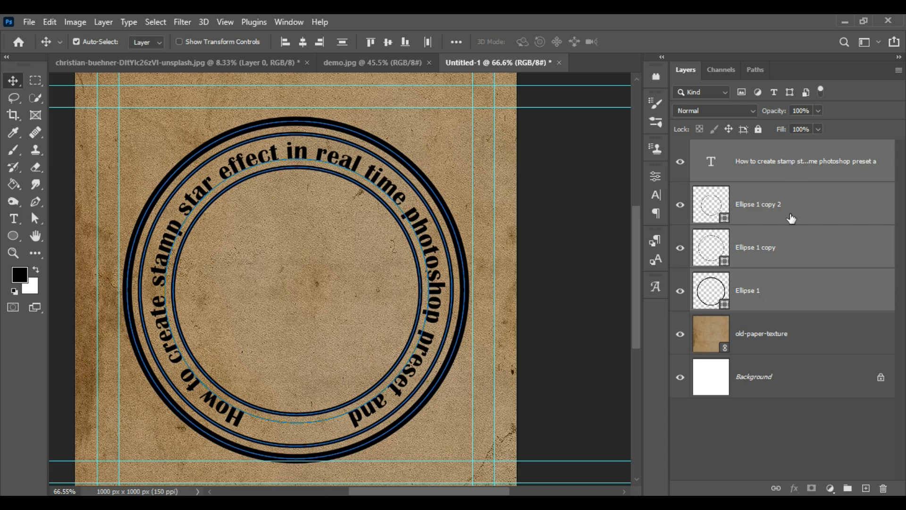
right_click(781, 180)
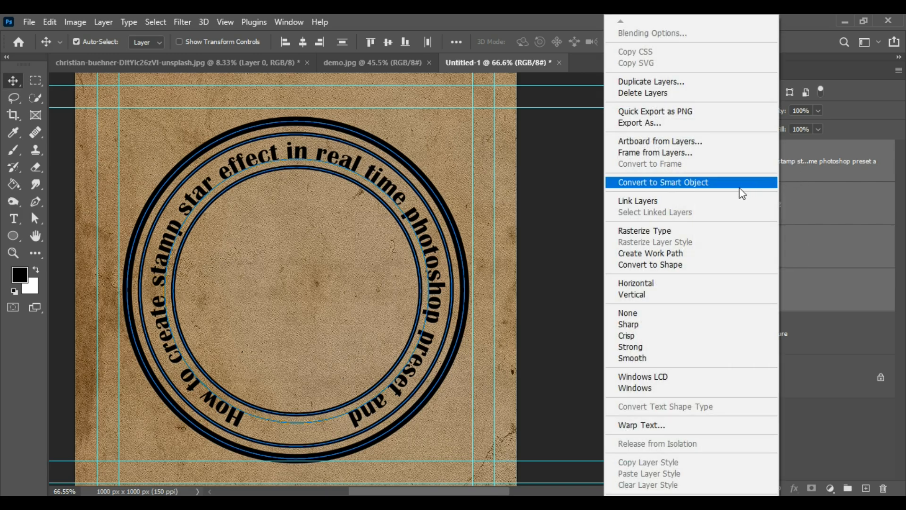
left_click(660, 183)
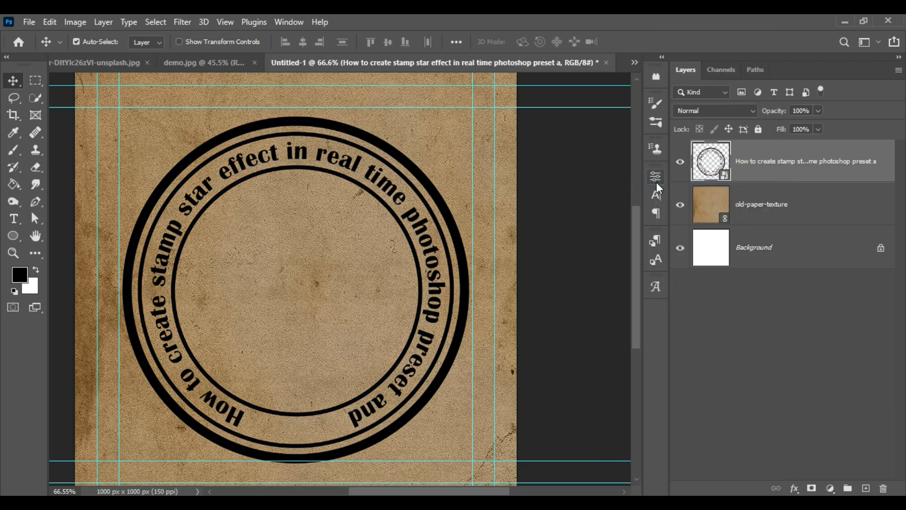
- Toggle the combined stamp layer's visibility off and on to check what it contains
left_click(680, 163)
left_click(680, 164)
left_click(680, 164)
left_click(679, 164)
- Copy the black portrait cut-out from its own document into the stamp document, above the ring layer
left_click(222, 66)
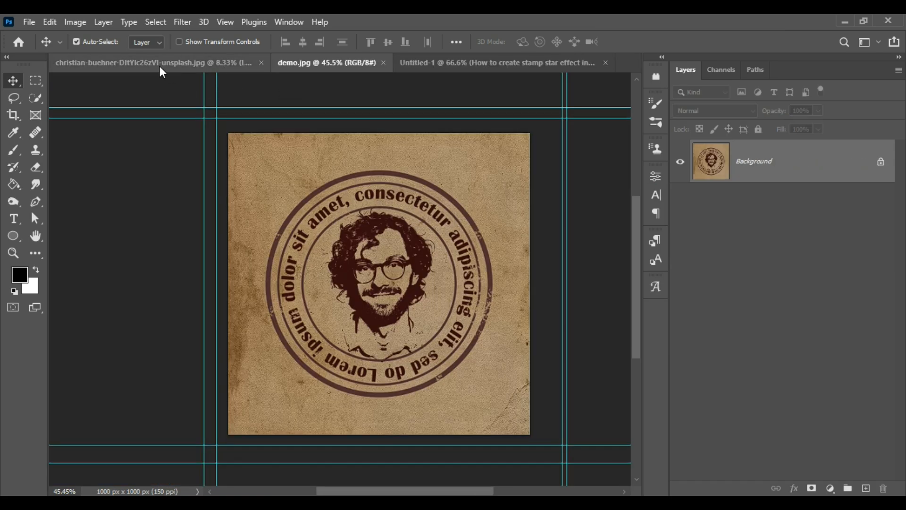
left_click(144, 66)
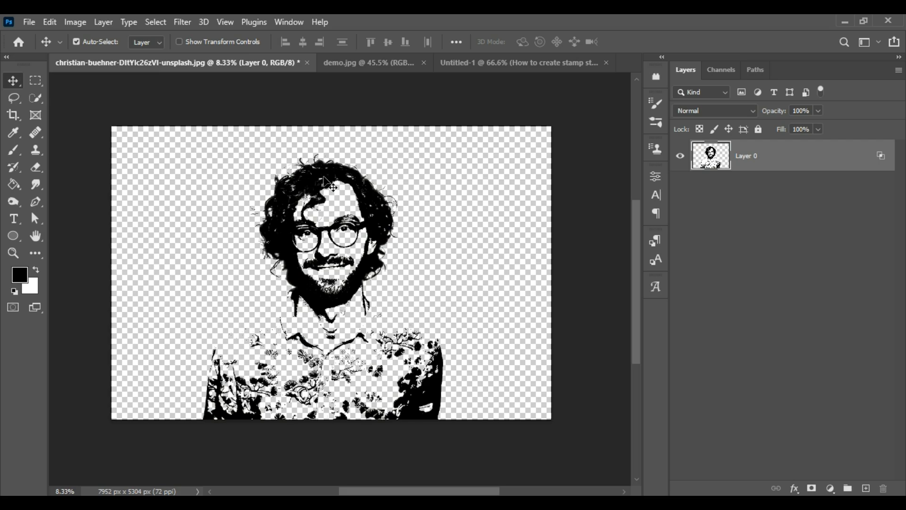
left_click_drag(331, 184, 313, 181)
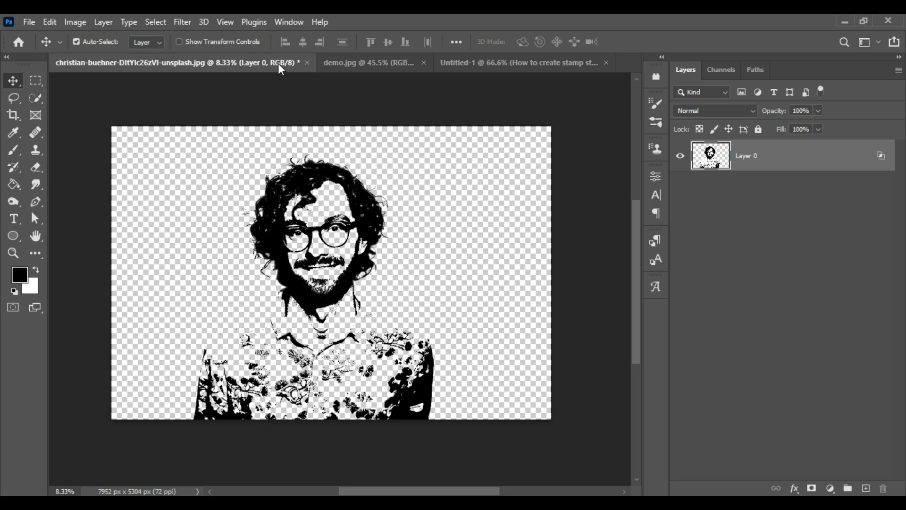
left_click_drag(282, 70, 397, 61)
left_click_drag(320, 173, 481, 67)
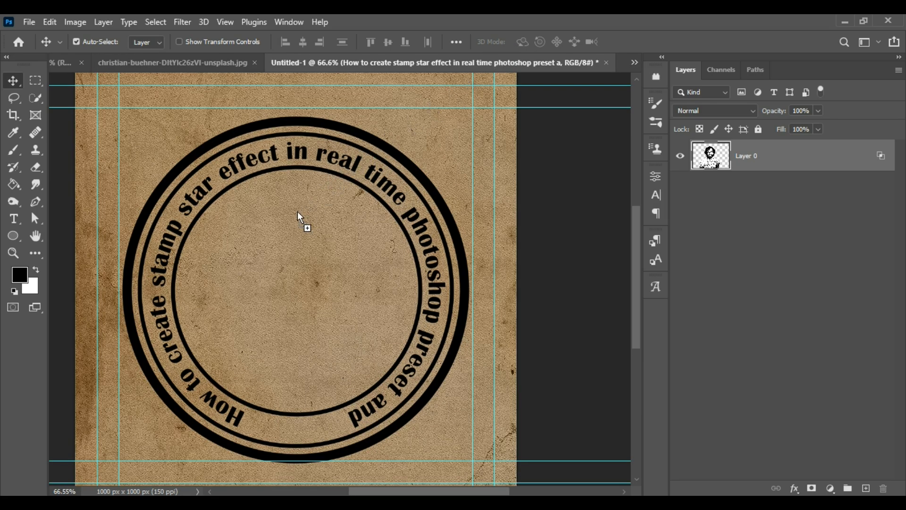
mouse_move(286, 263)
left_mouse_down()
mouse_move(287, 298)
mouse_move(281, 265)
left_mouse_up()
- Scale the portrait cut-out proportionally around its centre to about 14.3% so it fits within the stamp
scroll(310, 250, "down", 11)
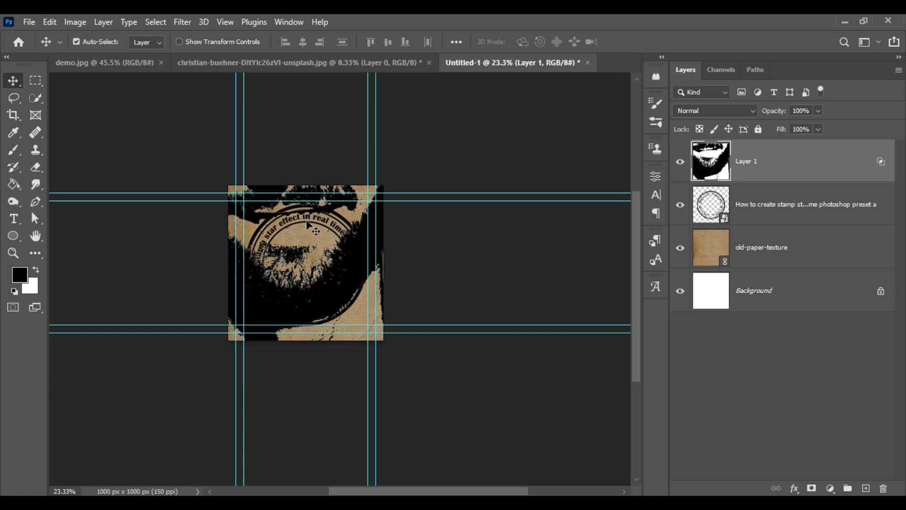
key("ctrl+t")
scroll(306, 220, "down", 12)
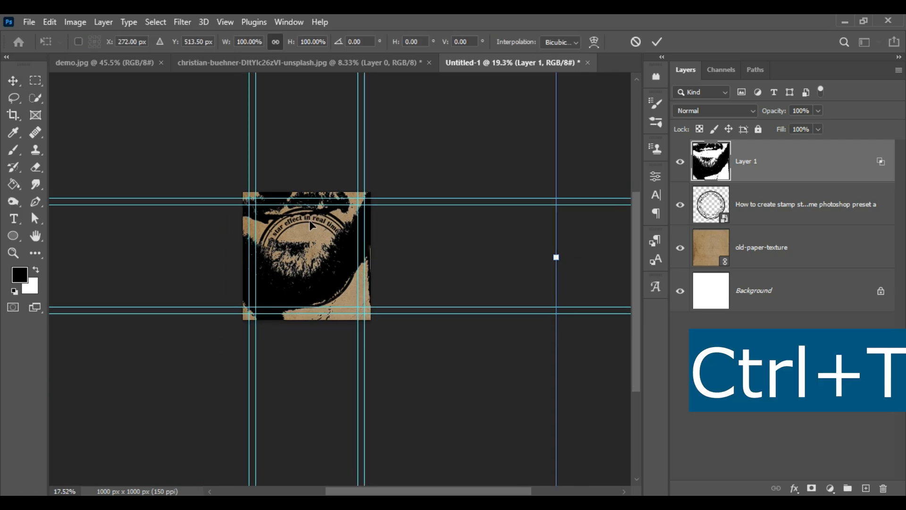
scroll(403, 198, "up", 5)
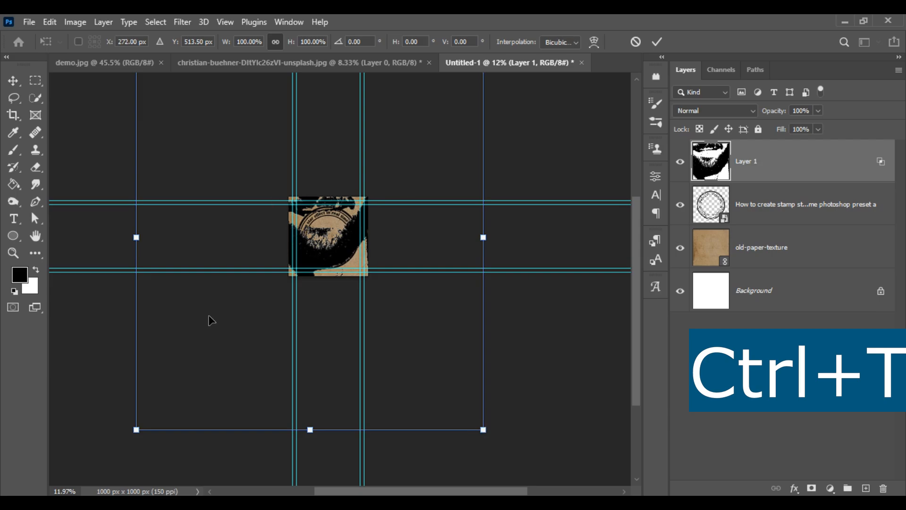
key("alt+shift")
left_click_drag(483, 430, 348, 249)
scroll(327, 237, "up", 6)
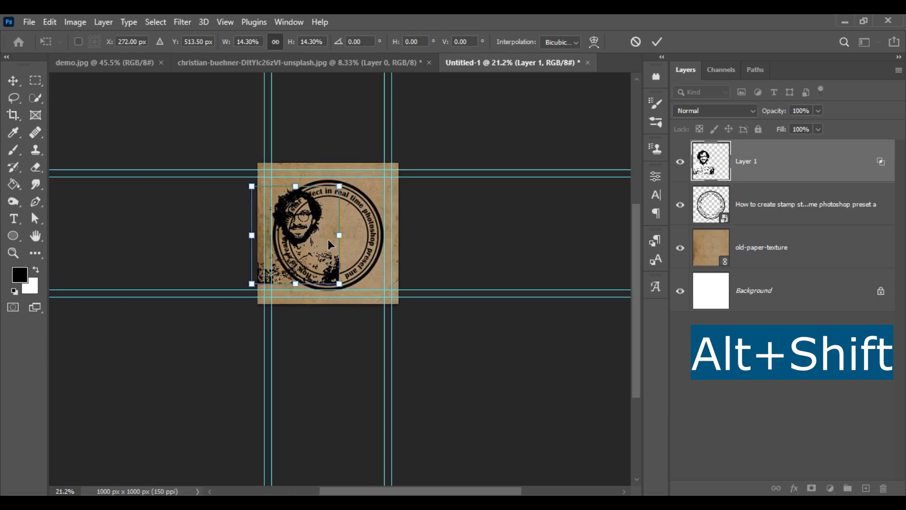
- Enlarge the portrait to about 15.3% and centre it horizontally so the head sits inside the innermost ring
left_click_drag(286, 224, 322, 241)
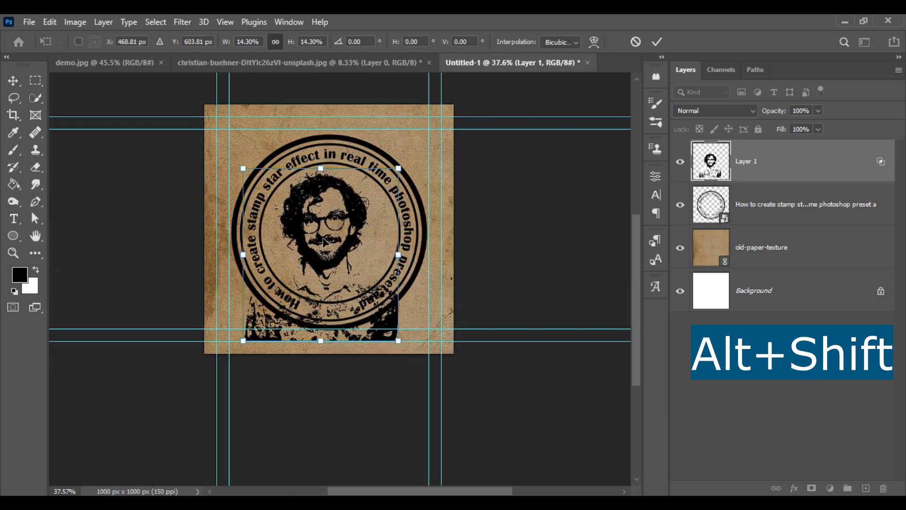
left_click_drag(398, 167, 405, 161)
left_click_drag(339, 197, 345, 201)
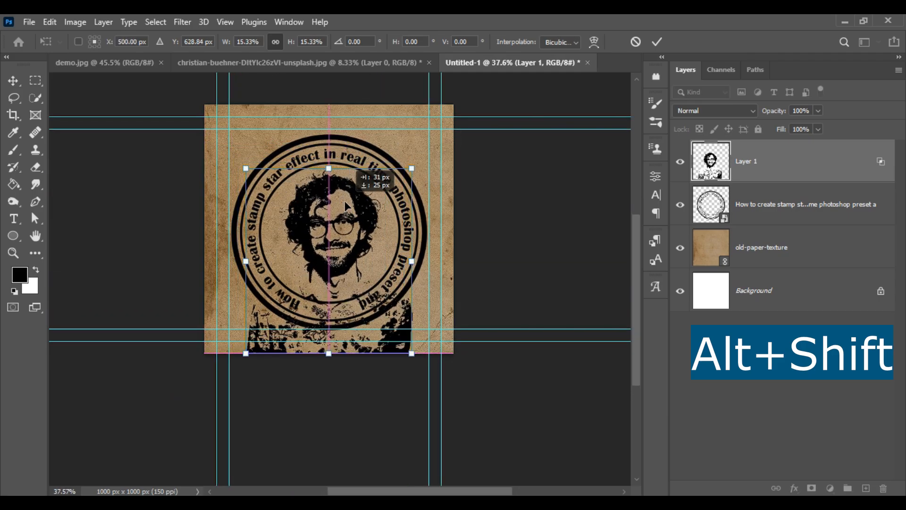
key("Return")
- Lasso the portrait's shirt and shoulders along the lower inner ring, delete everything outside it and remove the selection
scroll(373, 226, "up", 2)
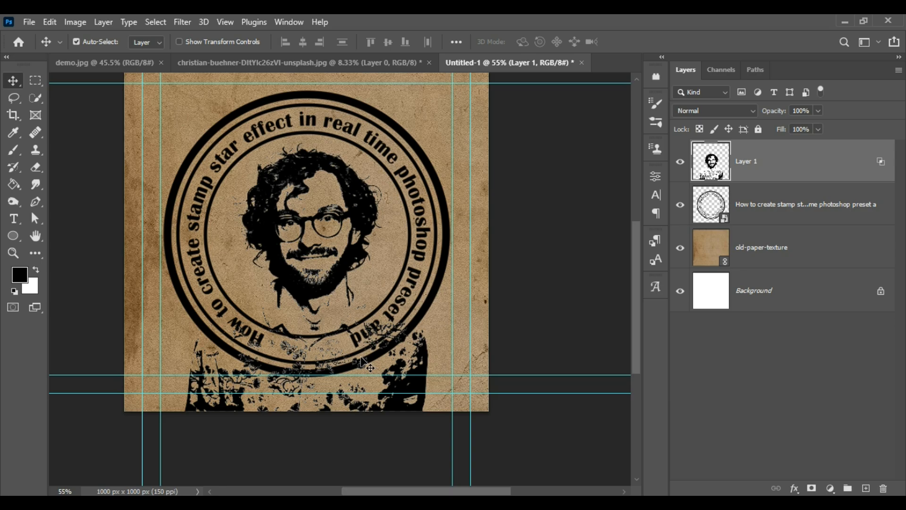
scroll(364, 364, "up", 2)
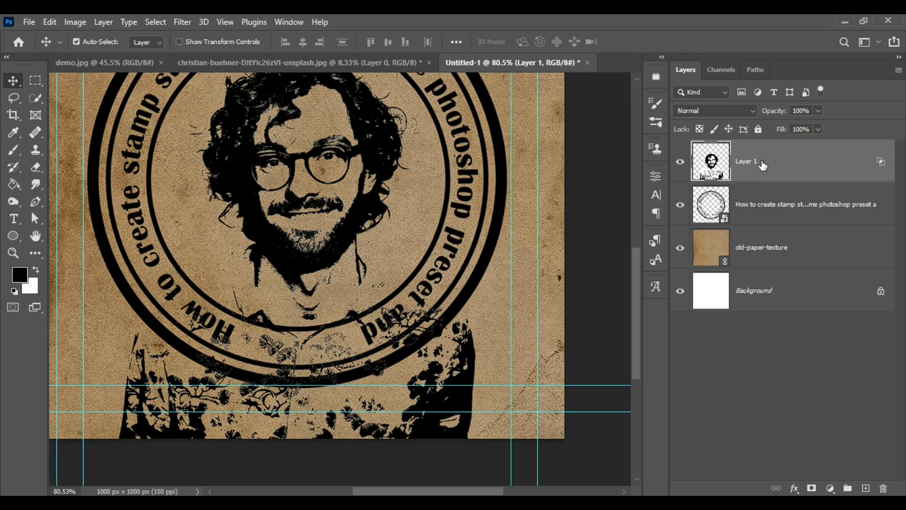
left_click(16, 97)
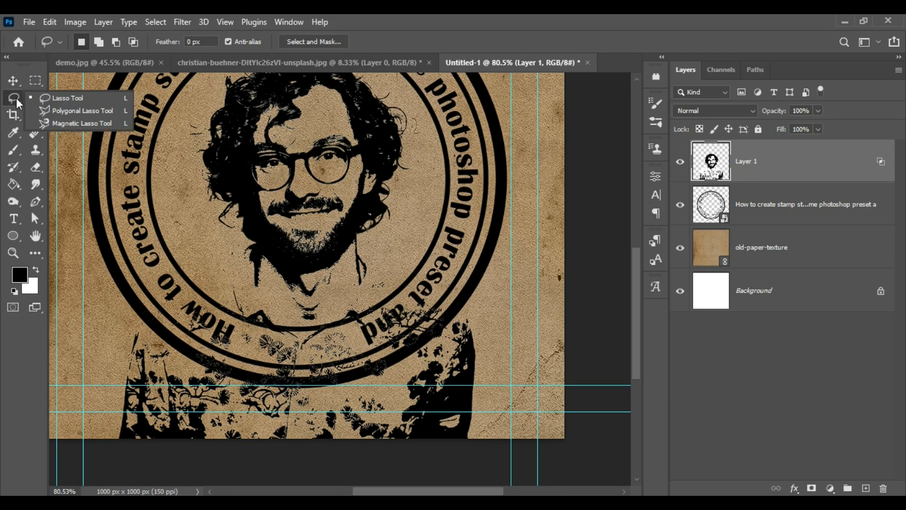
left_click(64, 97)
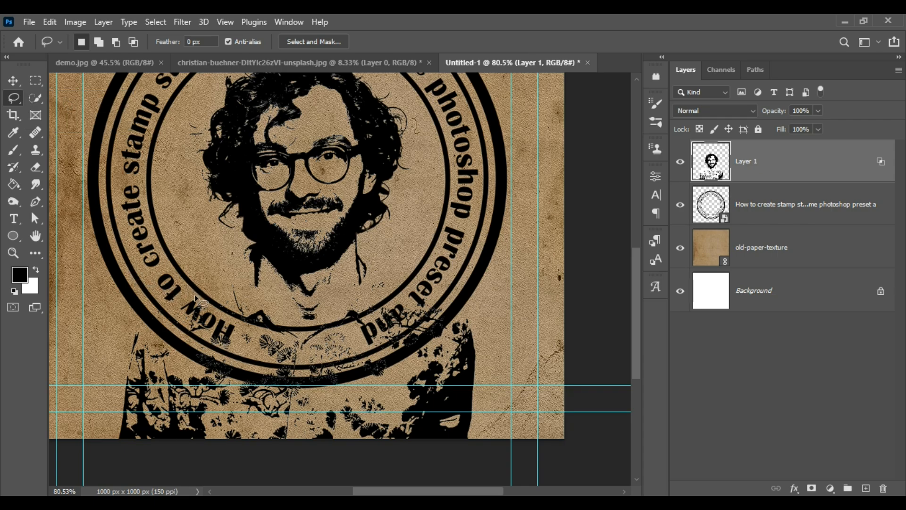
mouse_move(212, 307)
left_mouse_down()
mouse_move(268, 330)
mouse_move(324, 327)
mouse_move(421, 293)
mouse_move(557, 416)
mouse_move(388, 491)
mouse_move(137, 485)
mouse_move(72, 412)
mouse_move(115, 322)
mouse_move(156, 300)
mouse_move(195, 296)
mouse_move(212, 307)
left_mouse_up()
key("Delete")
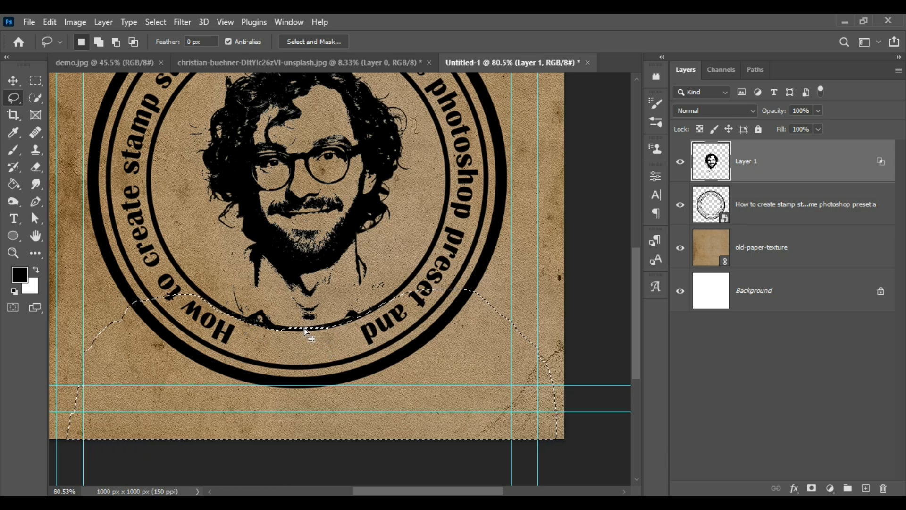
left_click(156, 21)
left_click(169, 49)
scroll(289, 201, "down", 3)
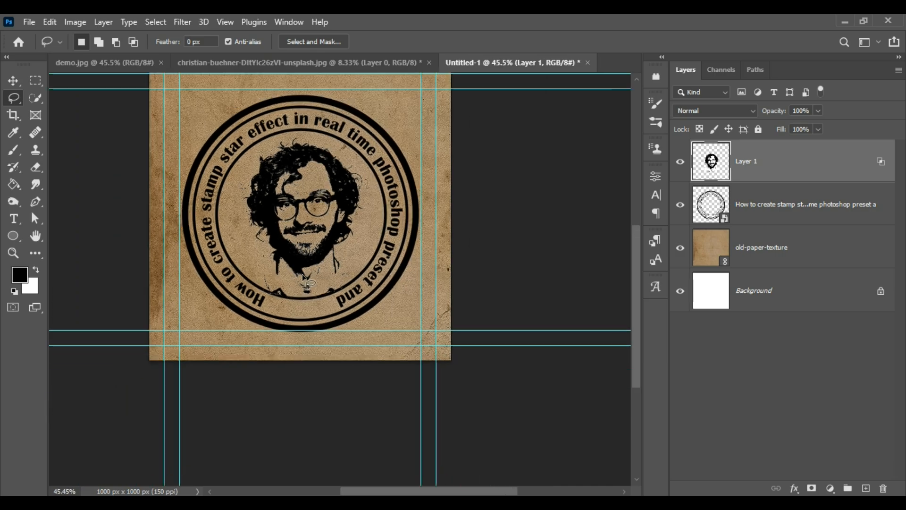
scroll(289, 200, "up", 2)
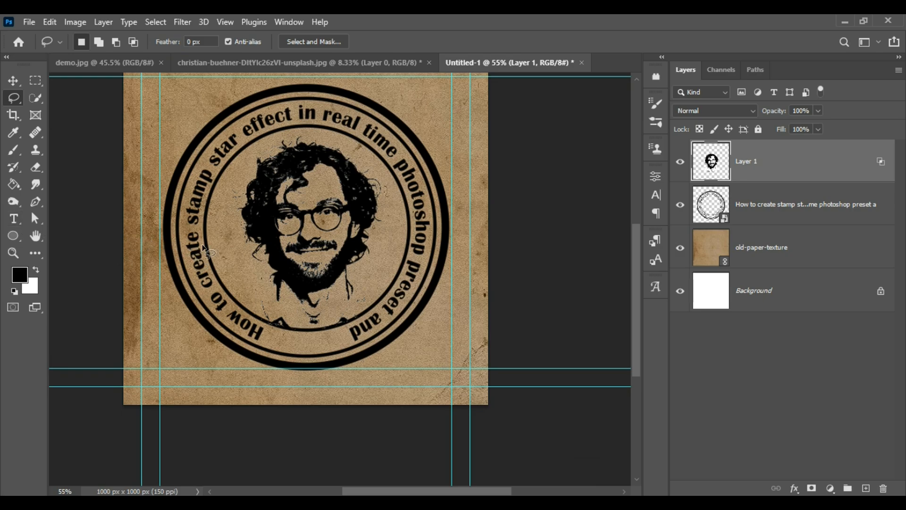
- Merge the portrait layer and the circular text ring layer into a single layer
left_click(779, 201)
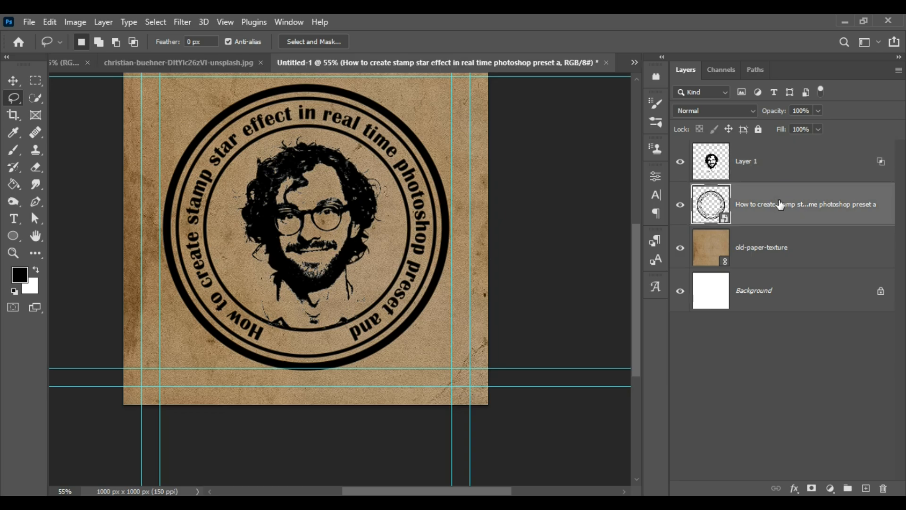
left_click(794, 158, "shift")
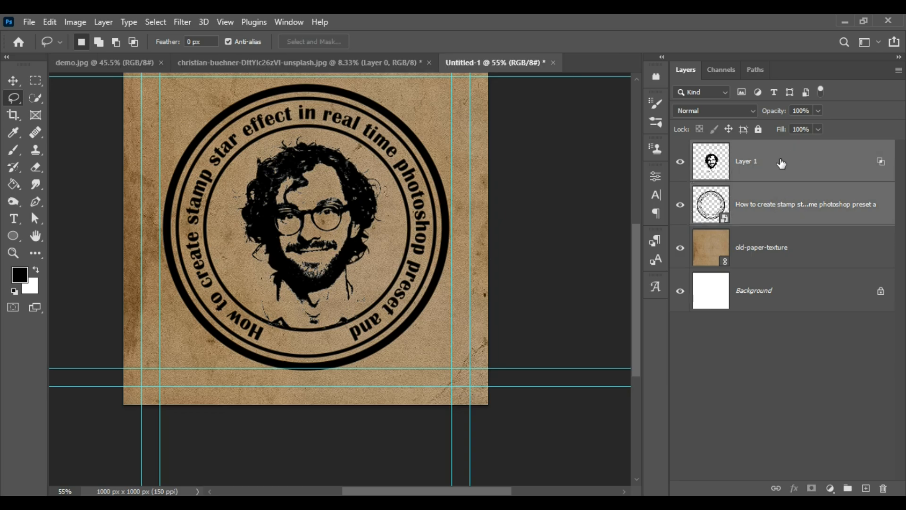
right_click(778, 166)
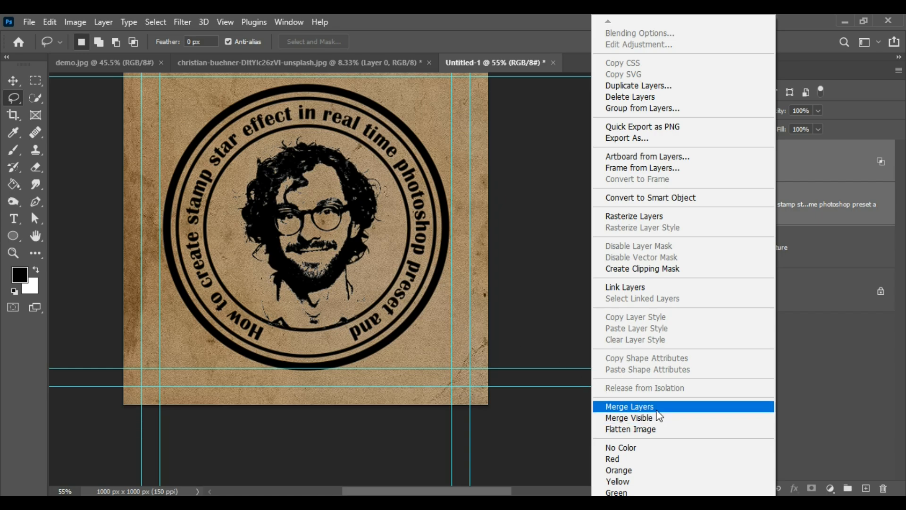
left_click(636, 408)
- Hide and show the merged stamp layer to check that it holds both the portrait and the rings
left_click(680, 162)
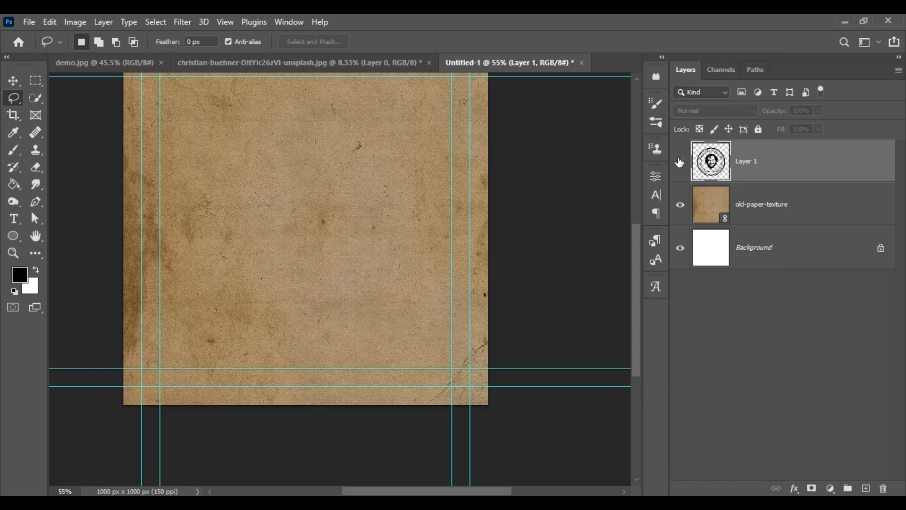
left_click(680, 162)
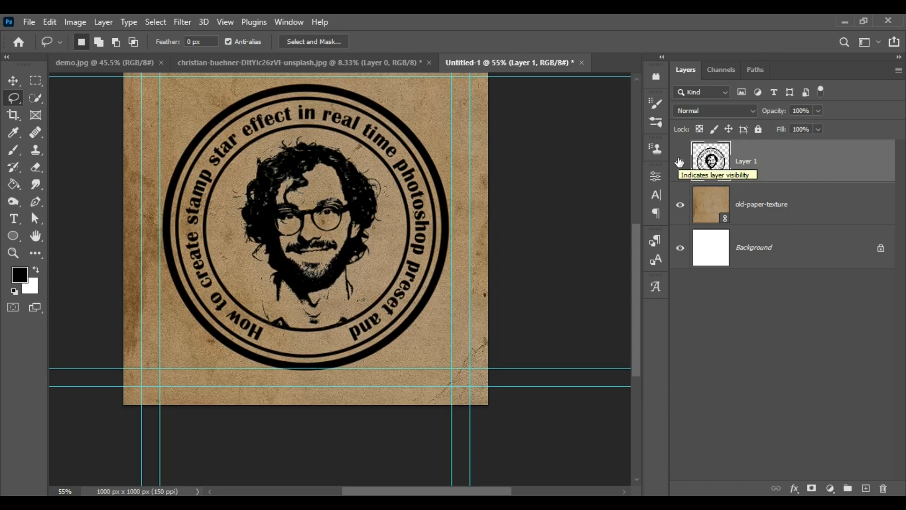
key("v")
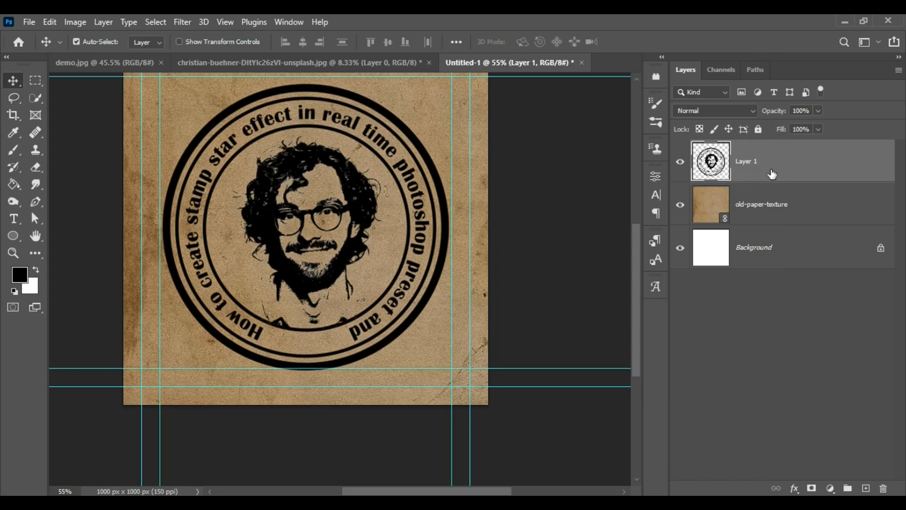
- Add a layer mask to the merged stamp layer and ready the Kyle's Ultimate Pastel Palooza brush at 125 px
left_click(812, 489)
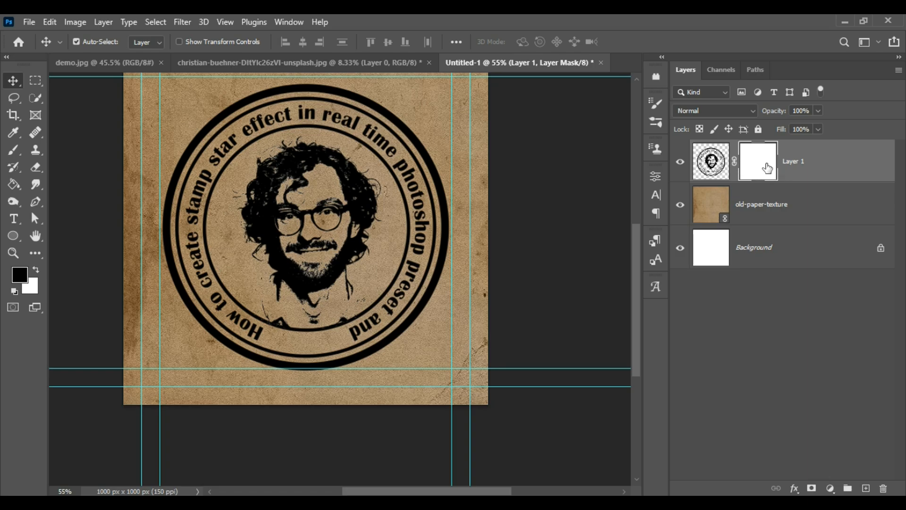
left_click(14, 150)
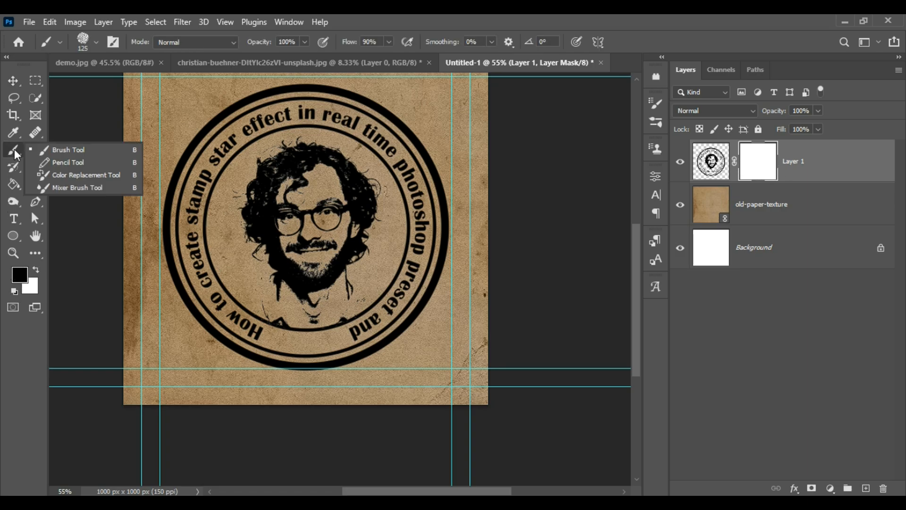
left_click(66, 151)
left_click(94, 42)
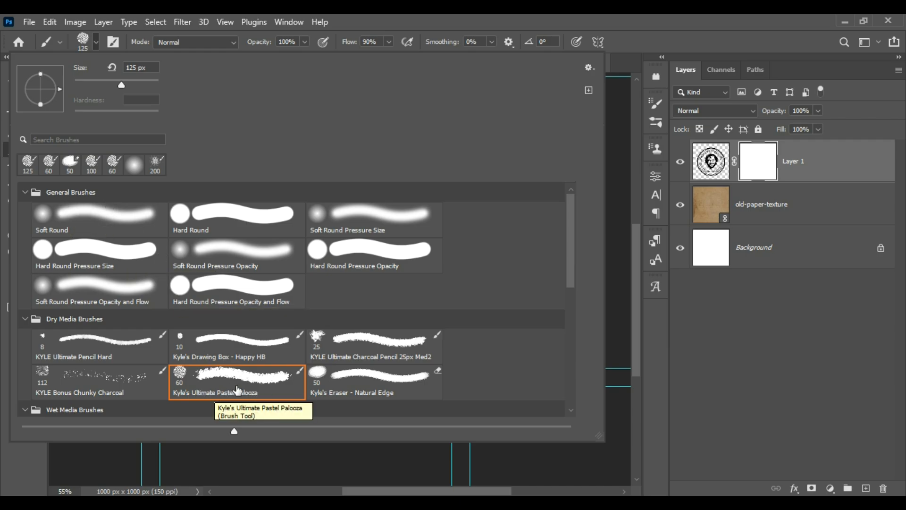
left_click(648, 37)
- Dab black with the textured brush on the layer mask over the rings and circular text to give the stamp worn patches
scroll(440, 151, "up", 1)
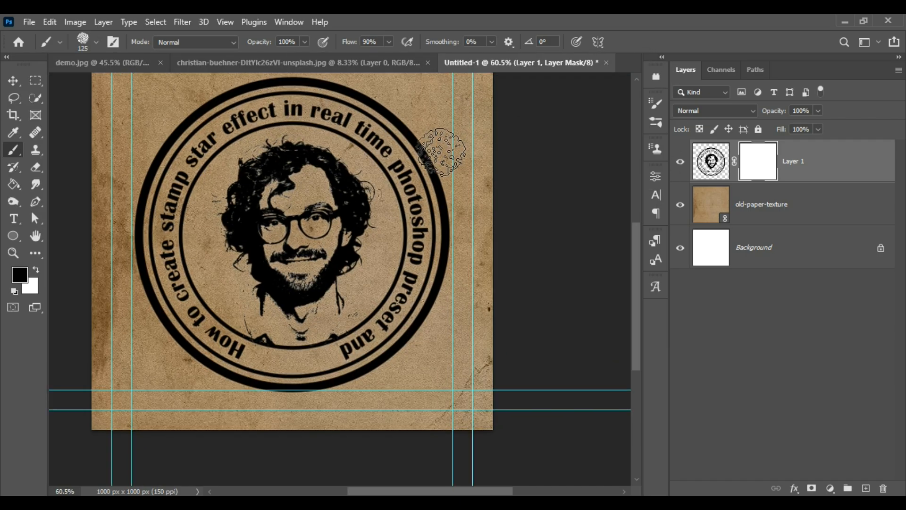
scroll(441, 152, "up", 4)
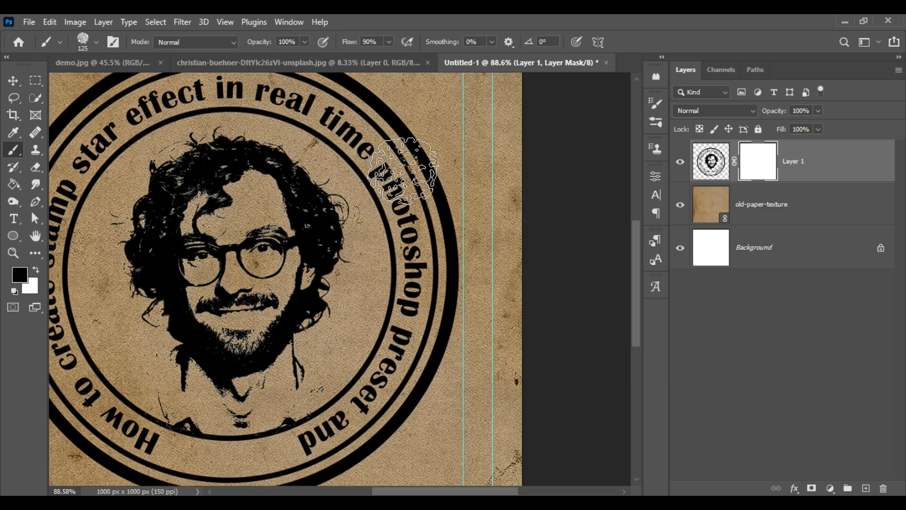
scroll(393, 203, "down", 6)
scroll(213, 203, "up", 5)
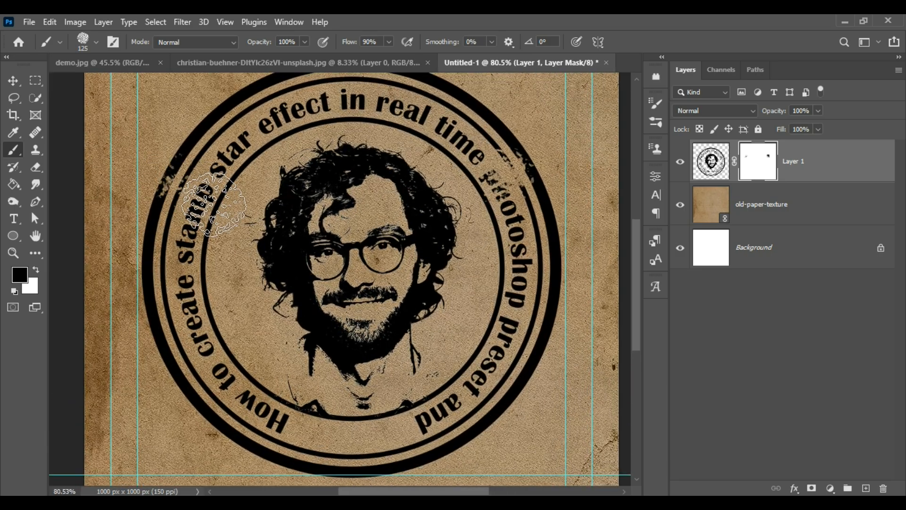
scroll(213, 203, "down", 4)
scroll(203, 350, "up", 3)
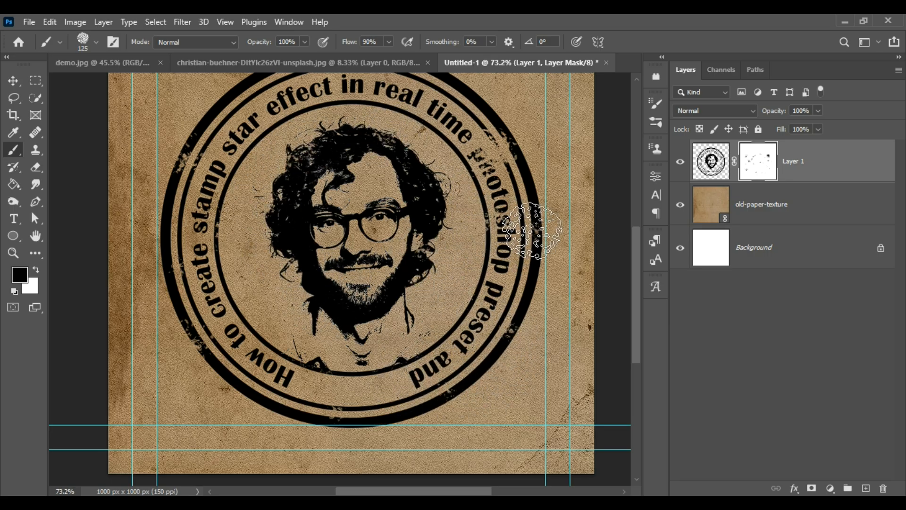
scroll(518, 87, "down", 2)
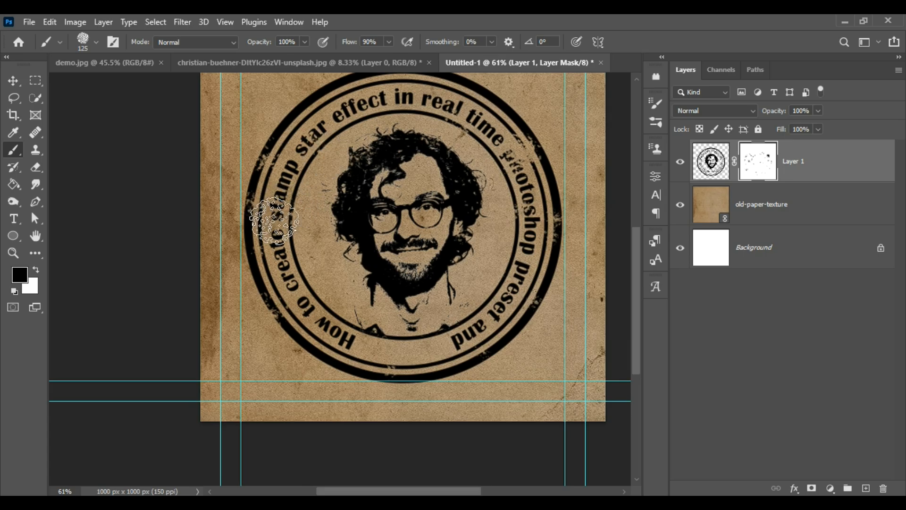
scroll(283, 245, "up", 2)
scroll(349, 101, "down", 3)
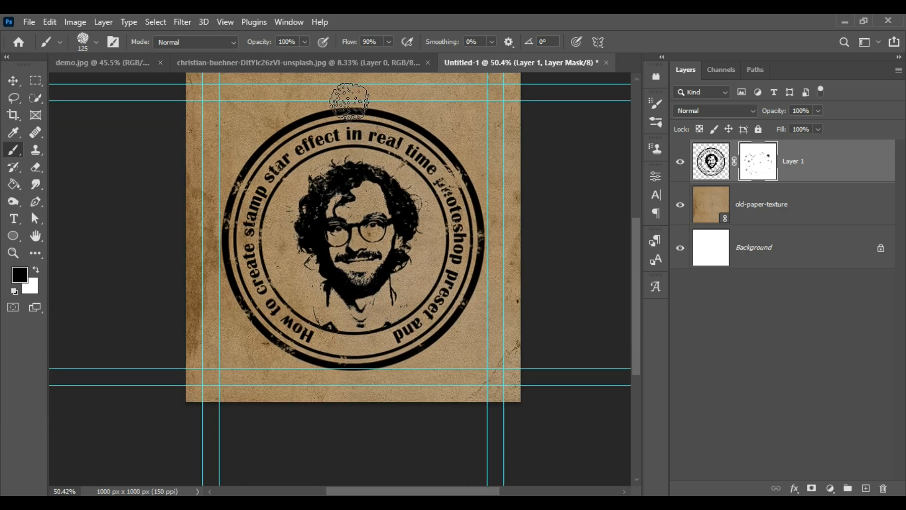
scroll(291, 172, "down", 1)
scroll(442, 347, "up", 1)
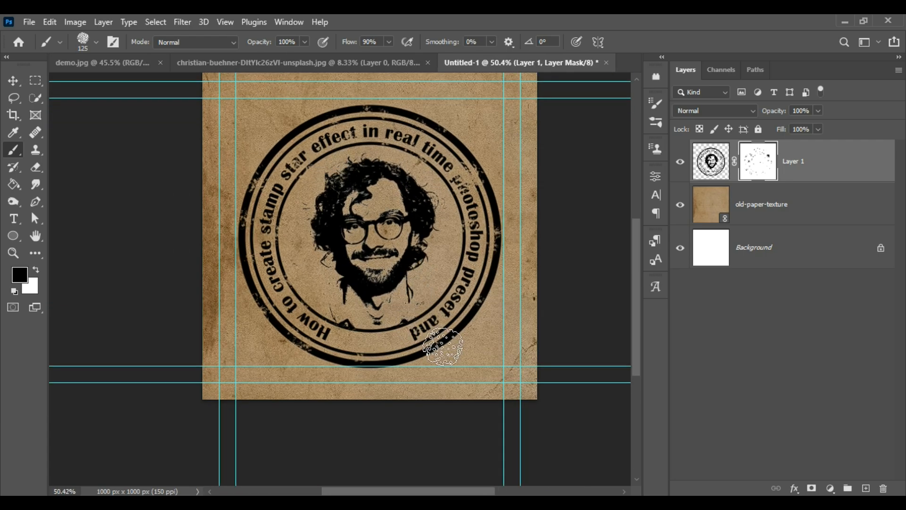
scroll(443, 346, "down", 1)
scroll(359, 264, "up", 2)
scroll(279, 220, "down", 1)
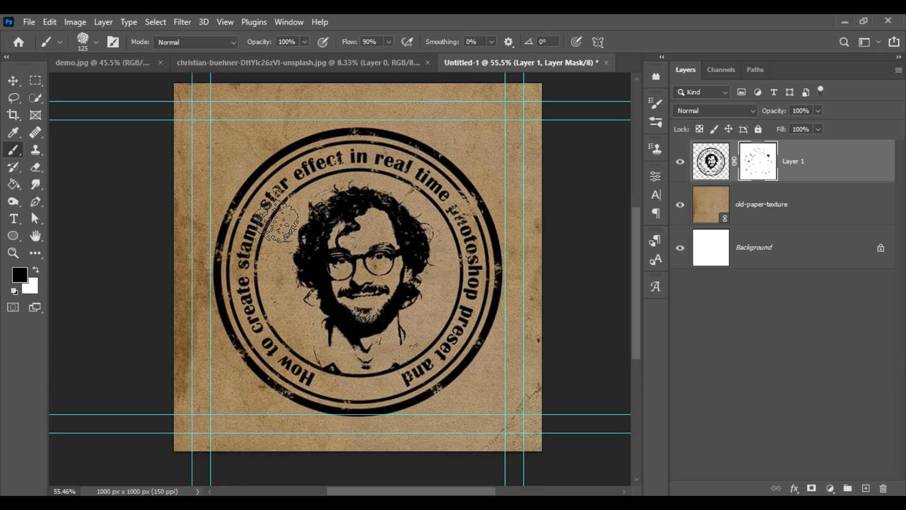
scroll(278, 219, "down", 1)
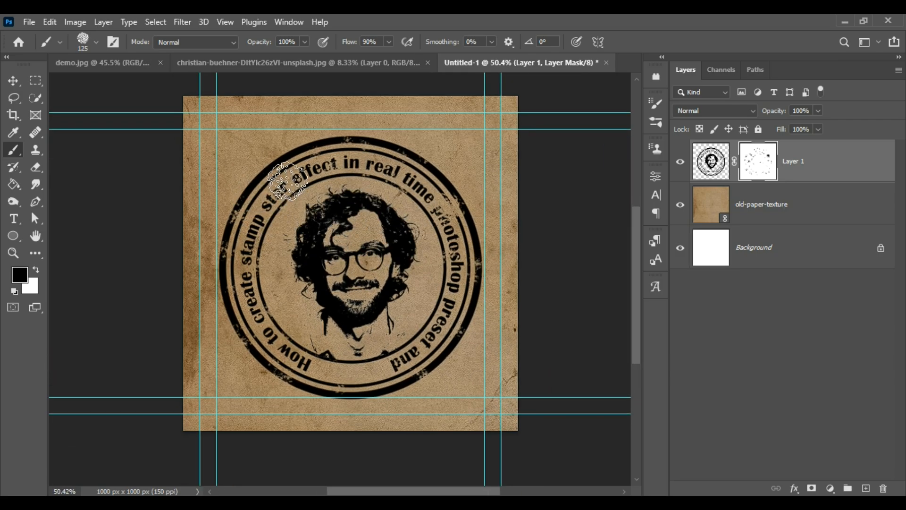
- Add a Color Overlay effect at 27% opacity to the masked stamp layer and move its settings dialog clear of the artwork
left_click(13, 81)
mouse_move(355, 244)
left_mouse_down()
mouse_move(345, 237)
mouse_move(356, 242)
left_mouse_up()
left_click(711, 160)
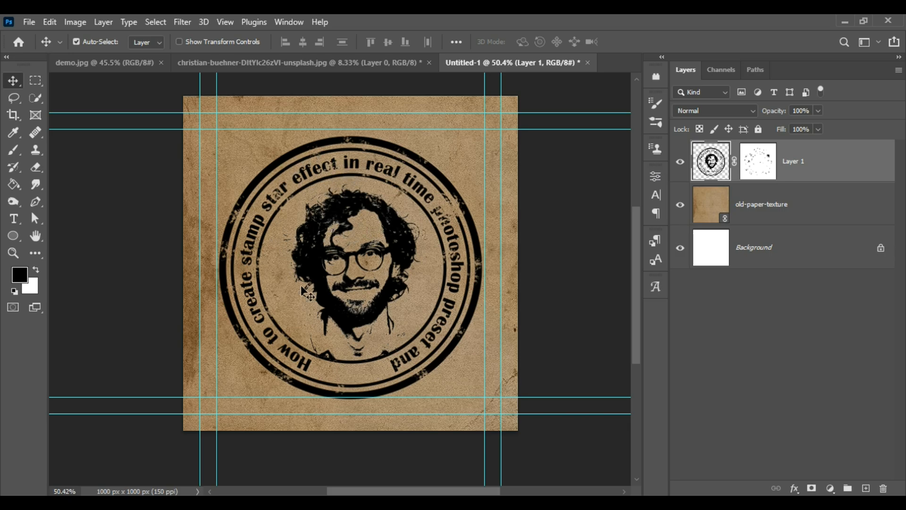
left_click(747, 167)
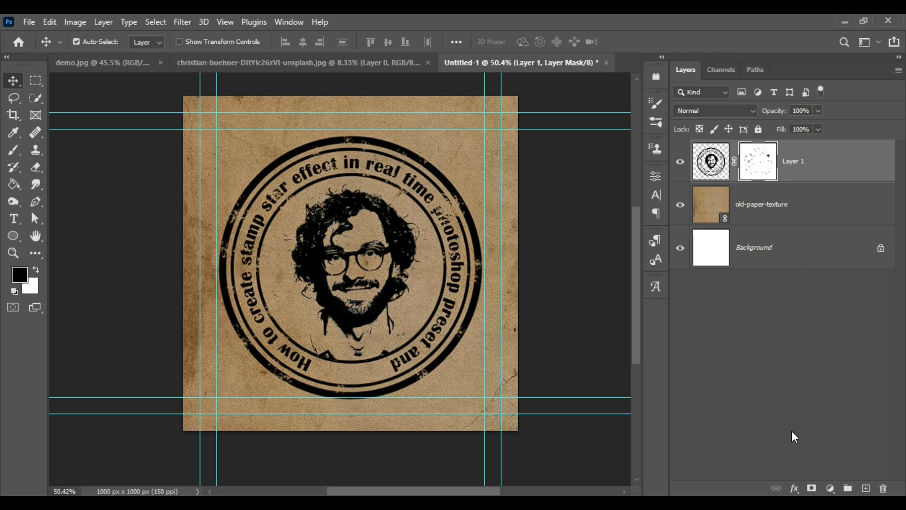
left_click(795, 489)
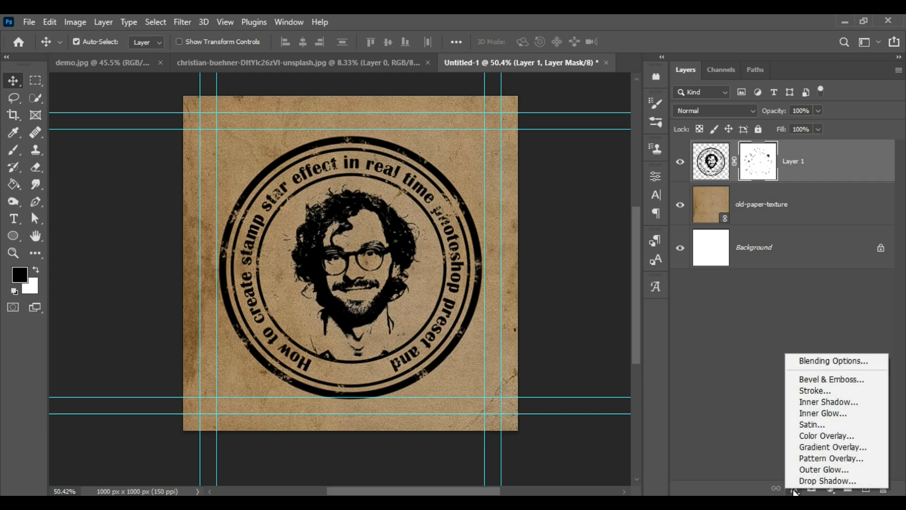
left_click(815, 436)
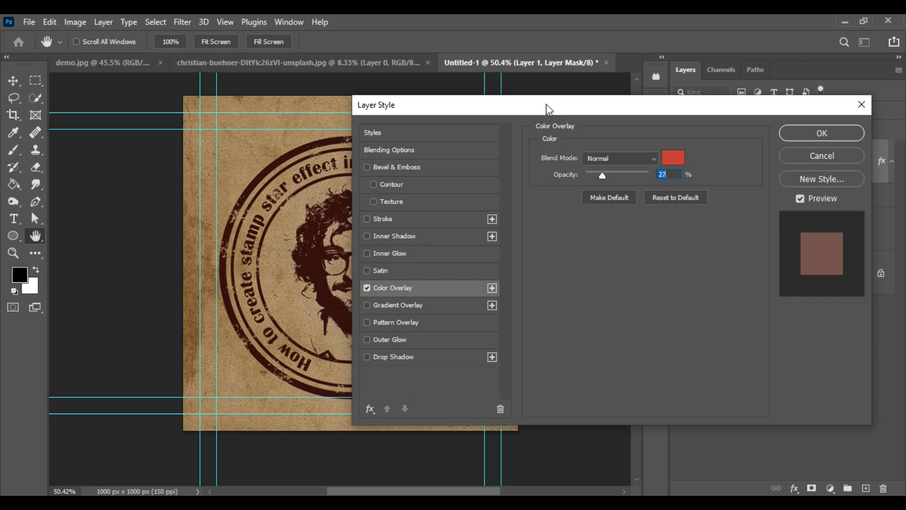
left_click_drag(546, 105, 676, 106)
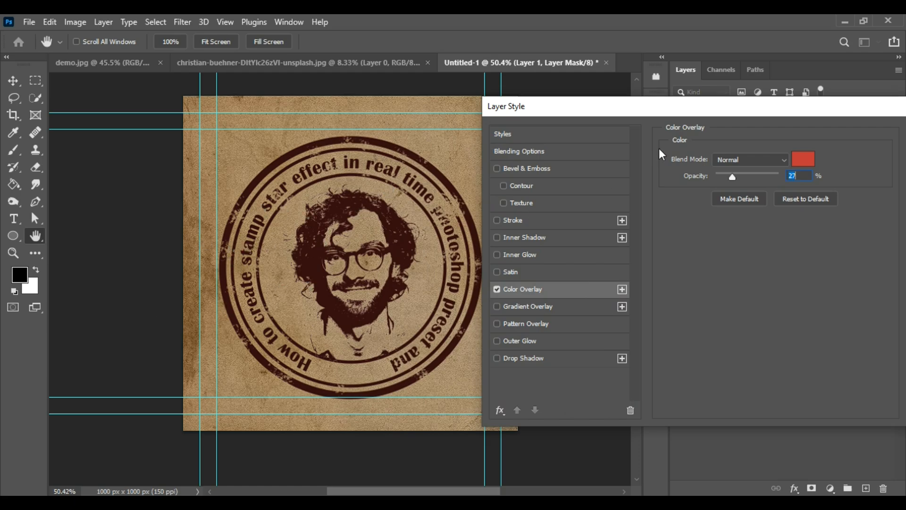
left_click_drag(674, 107, 632, 103)
mouse_move(691, 175)
left_mouse_down()
mouse_move(745, 179)
mouse_move(691, 174)
left_mouse_up()
mouse_move(610, 103)
left_mouse_down()
mouse_move(714, 127)
mouse_move(607, 113)
left_mouse_up()
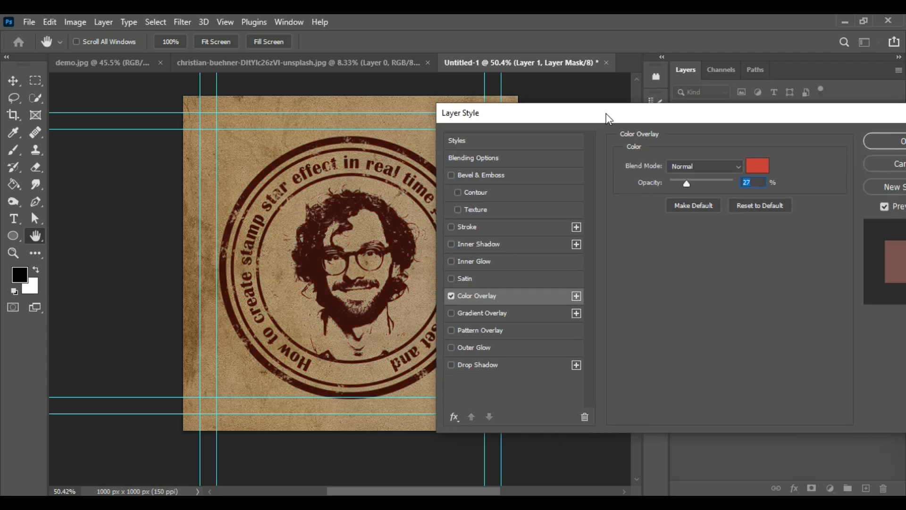
- Try blue, yellow, cyan and green hues for the stamp's colour overlay, settle on orange e76b20 and apply the layer style
left_click(758, 166)
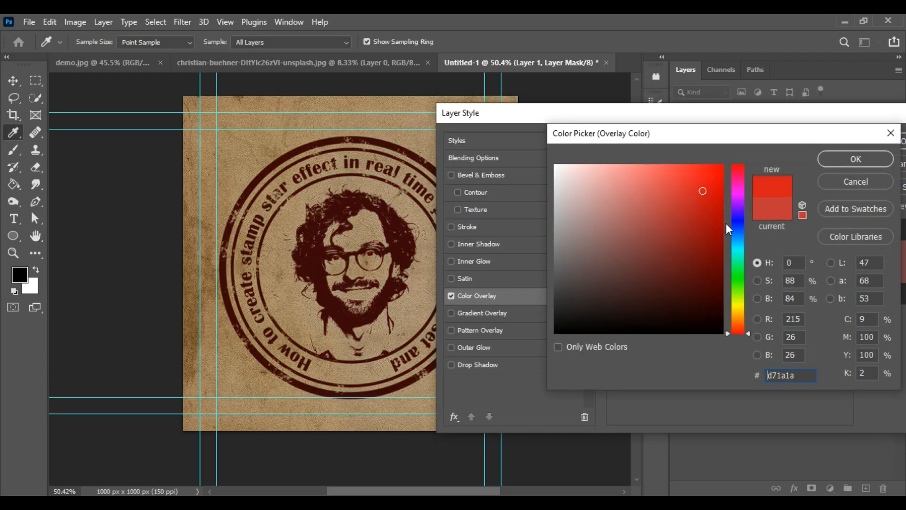
left_click(738, 216)
left_click(704, 231)
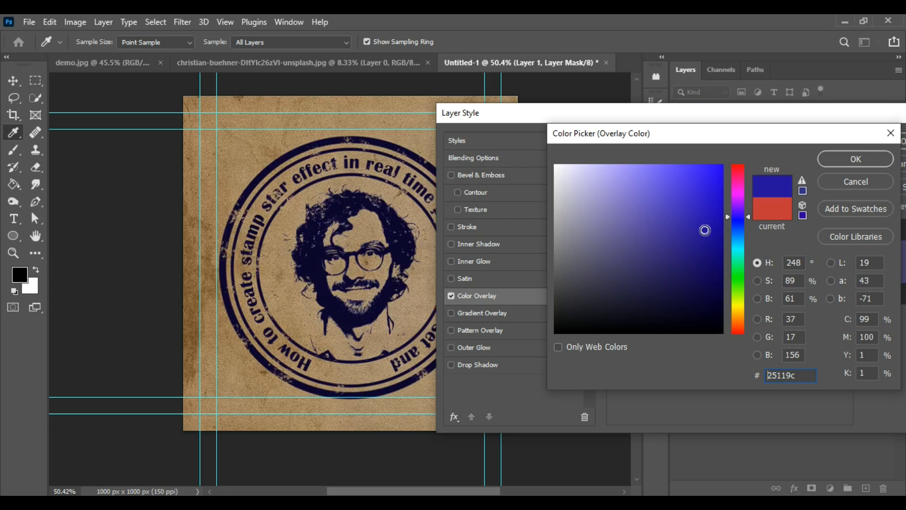
left_click(739, 271)
left_click(739, 310)
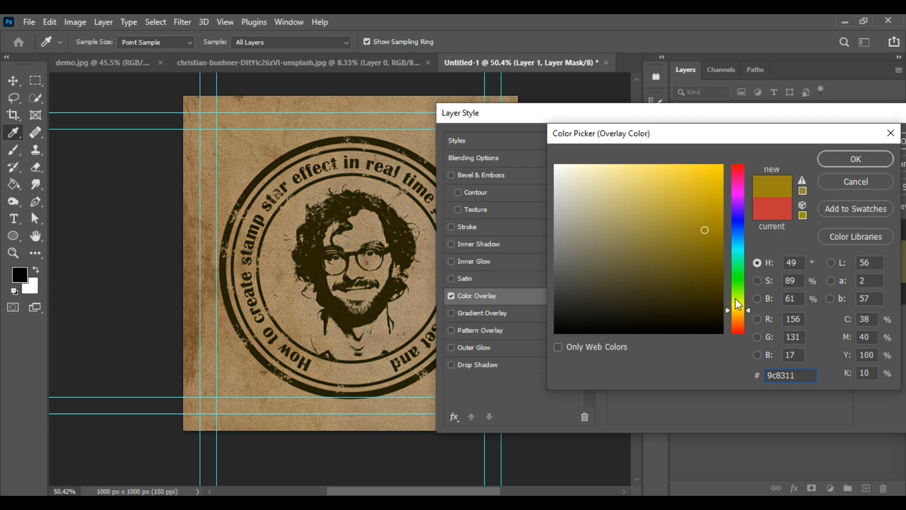
left_click(738, 177)
left_click(738, 248)
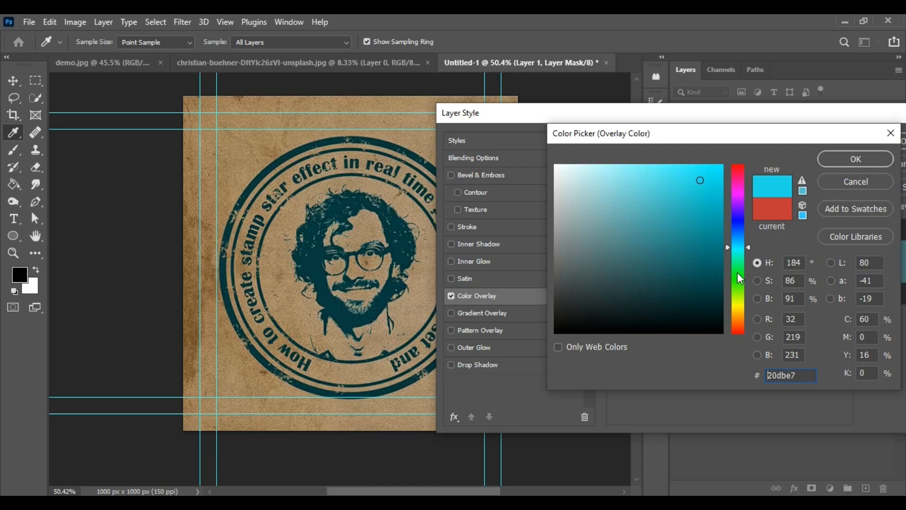
left_click(739, 282)
left_click(736, 290)
left_click(738, 323)
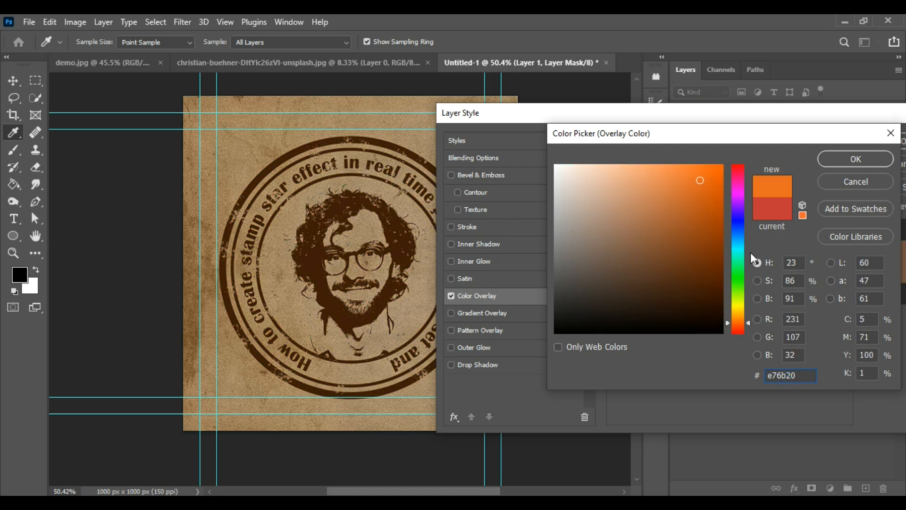
left_click(856, 159)
left_click(897, 138)
- Hide the white background and the old-paper-texture layer to inspect the stamp on transparency, and show the paper texture again
scroll(333, 202, "down", 1)
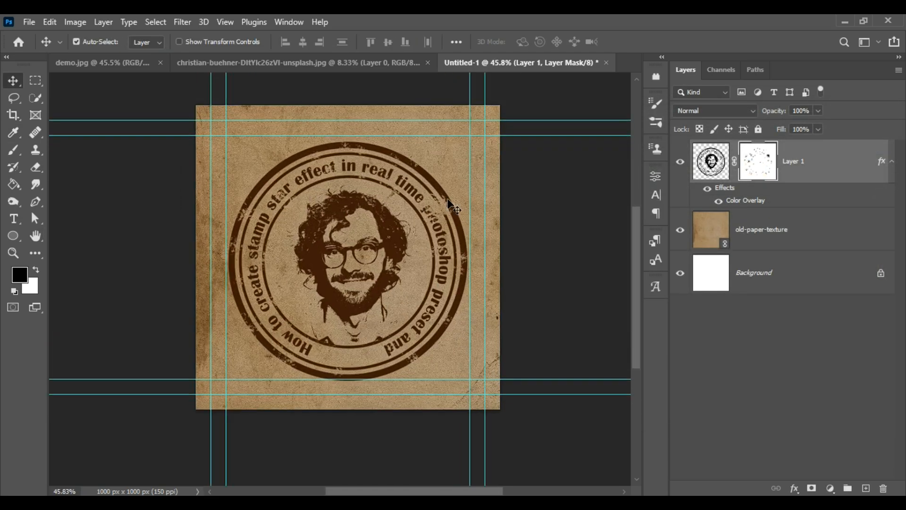
left_click(681, 230)
left_click(681, 230)
left_click(804, 280)
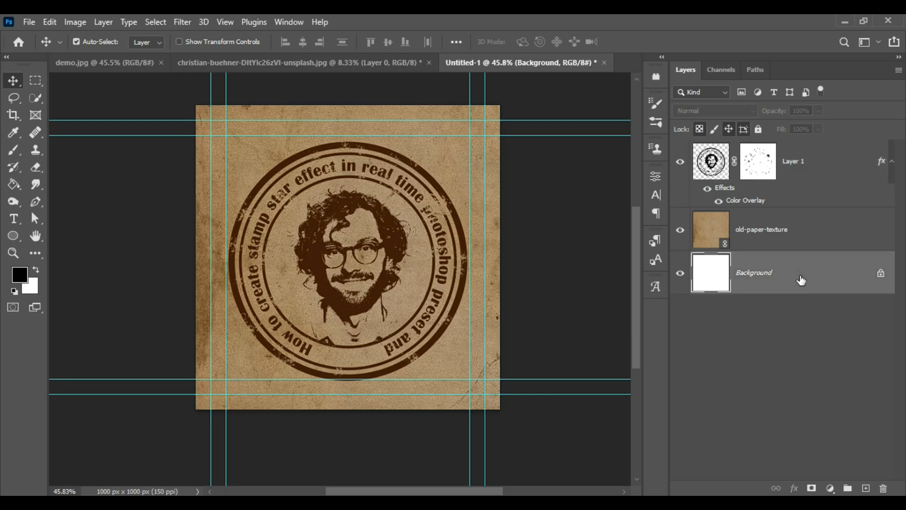
left_click(680, 274)
left_click(682, 230)
scroll(251, 229, "up", 3)
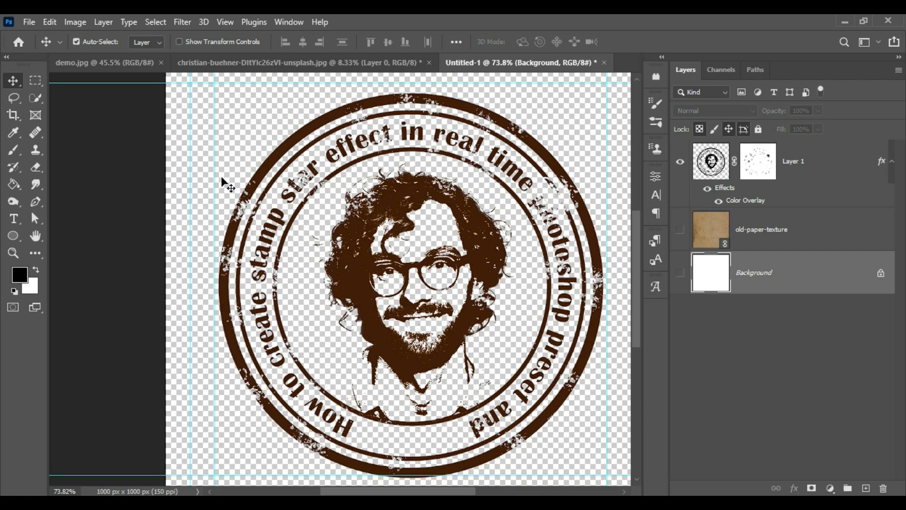
scroll(223, 182, "down", 2)
left_click(680, 229)
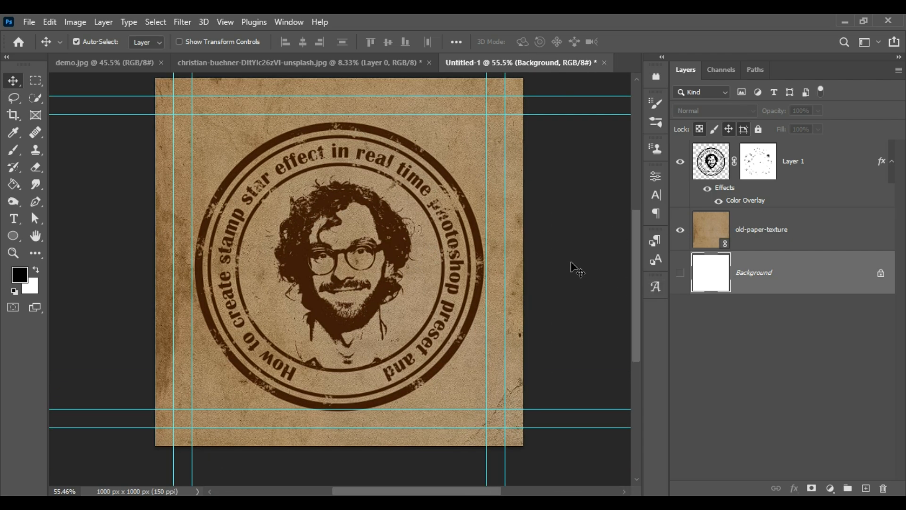